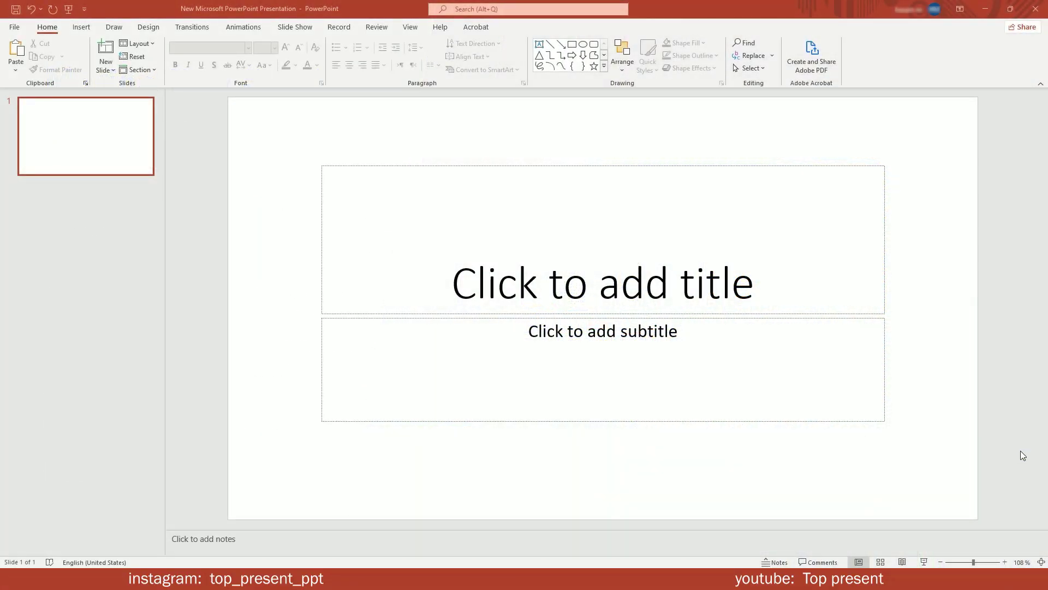
Step: Narrow the thumbnail pane, hide the notes, delete both placeholders and zoom to 66%
drag(164, 224, 82, 223)
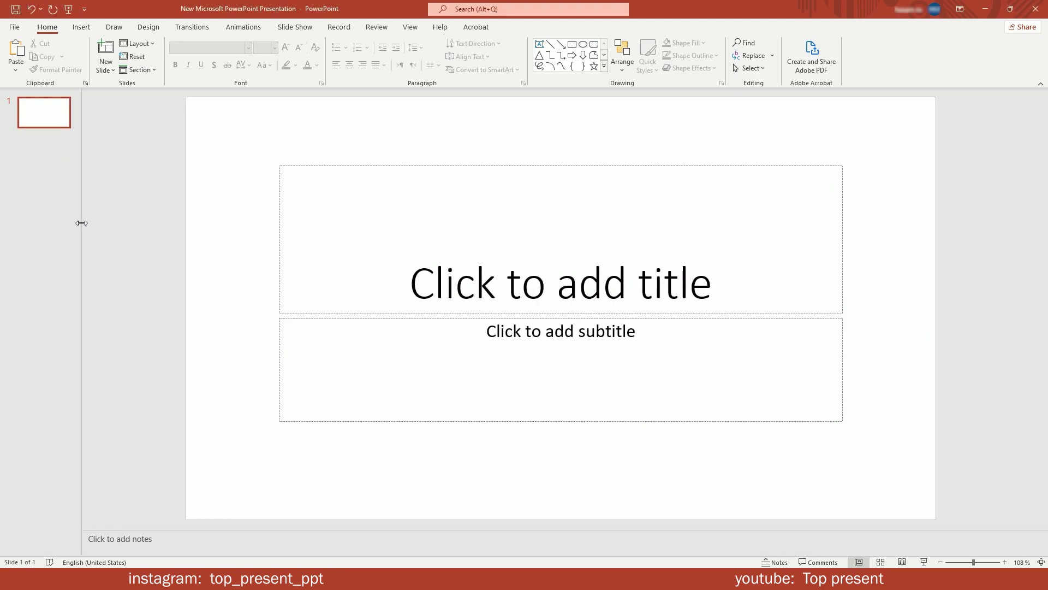
drag(205, 527, 207, 552)
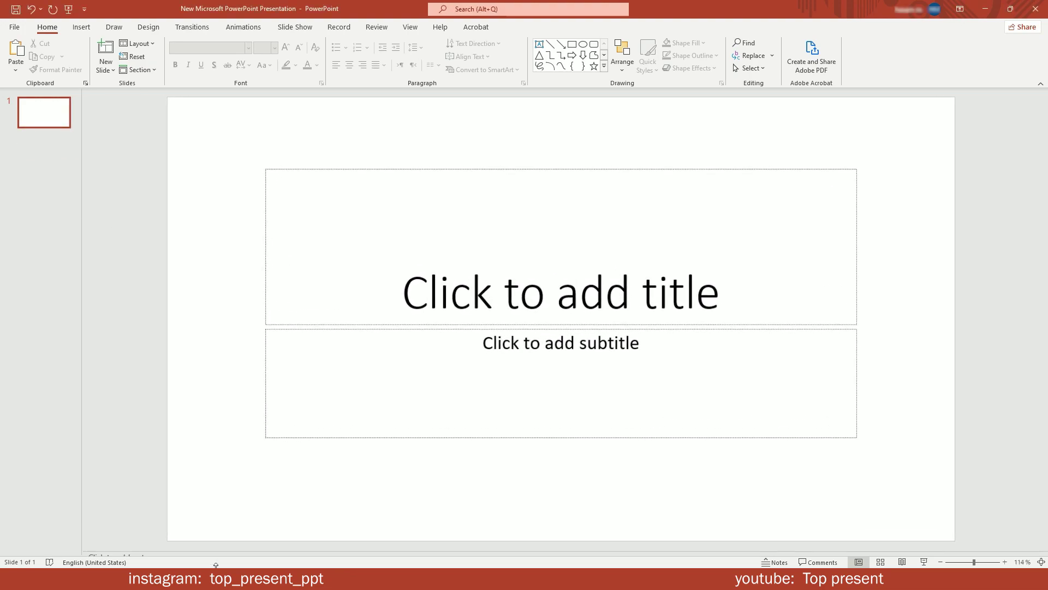
click(709, 170)
key(Delete)
click(713, 332)
key(Delete)
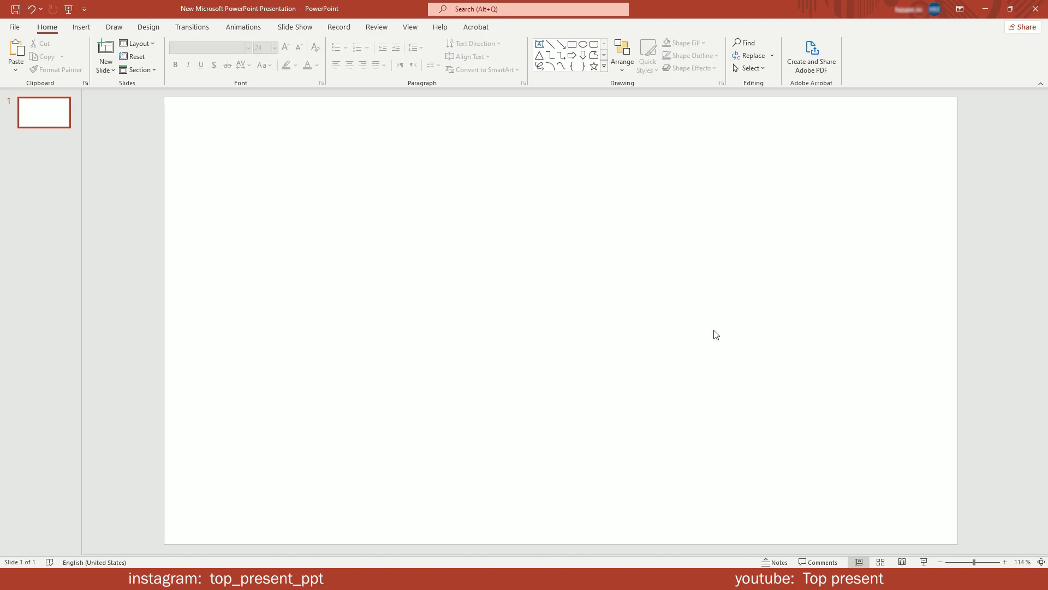
click(963, 563)
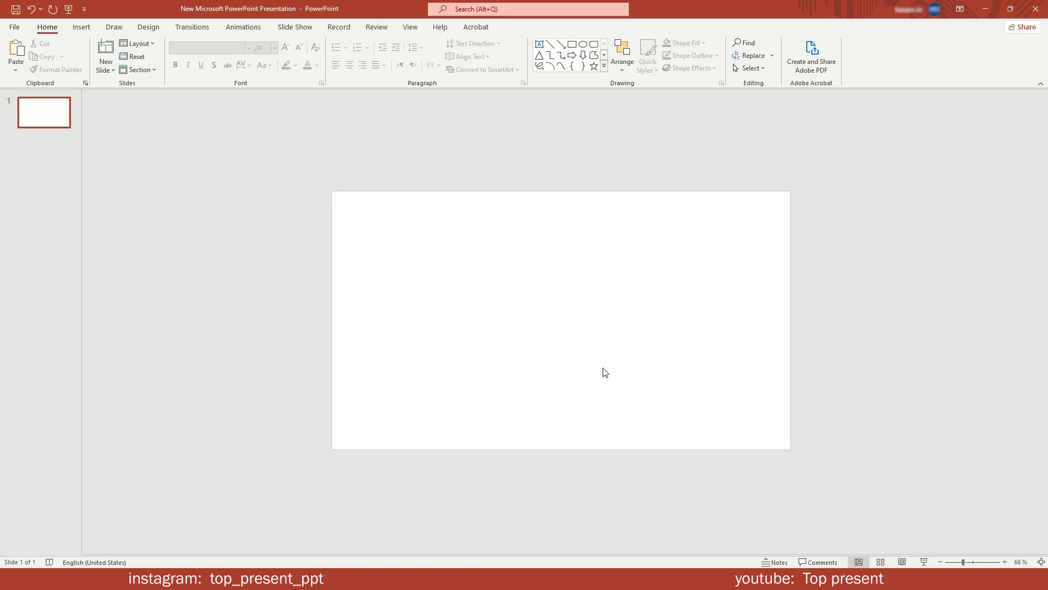
Step: Paste the Marina Bay Sands photo and centre it to fill the slide at 19.05 × 33.87 cm
key(ctrl+v)
drag(573, 309, 792, 237)
click(528, 27)
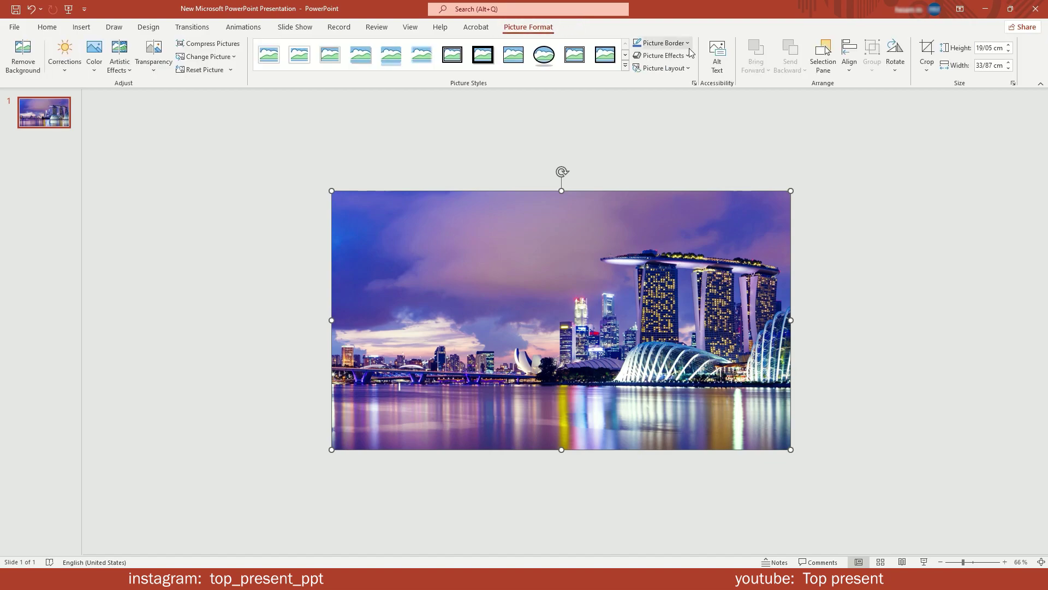
click(851, 66)
click(876, 99)
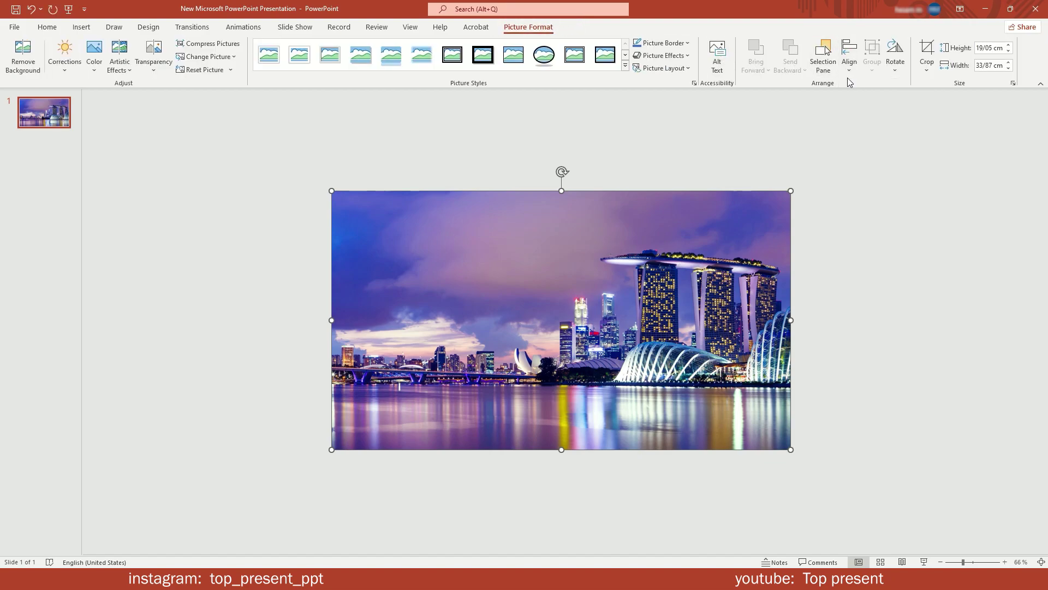
click(850, 61)
click(878, 148)
click(677, 166)
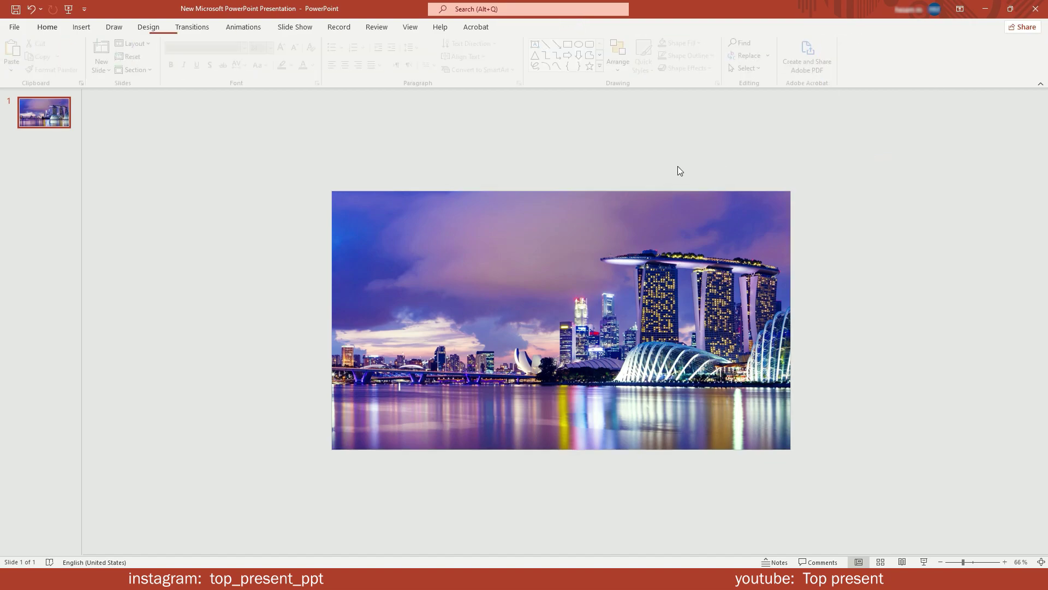
Step: Draw a photo-sized rectangle with no fill and a black outline, aligned to the slide
click(576, 47)
drag(791, 191, 332, 448)
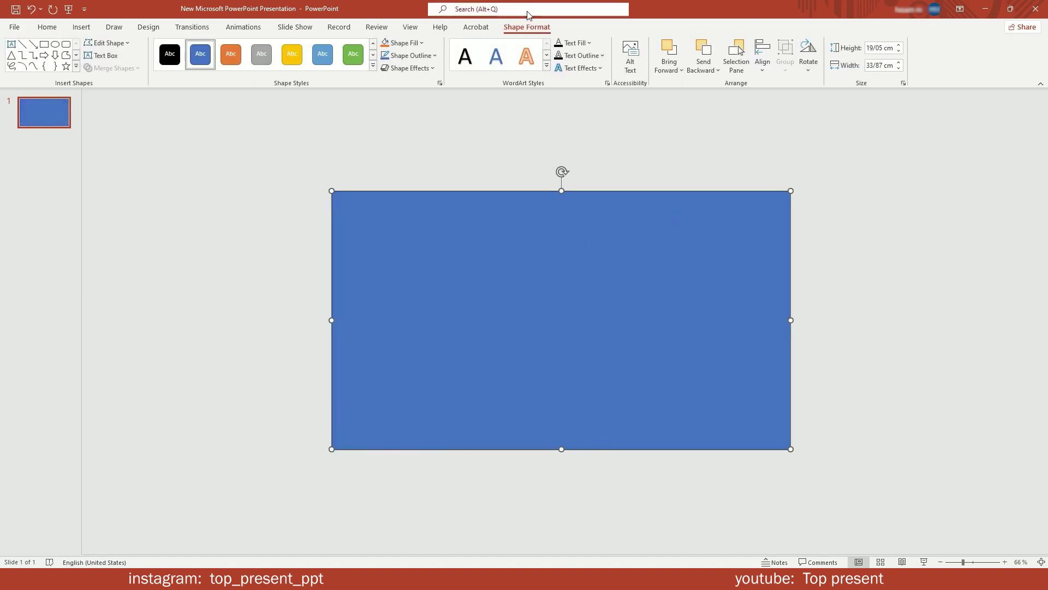
click(410, 44)
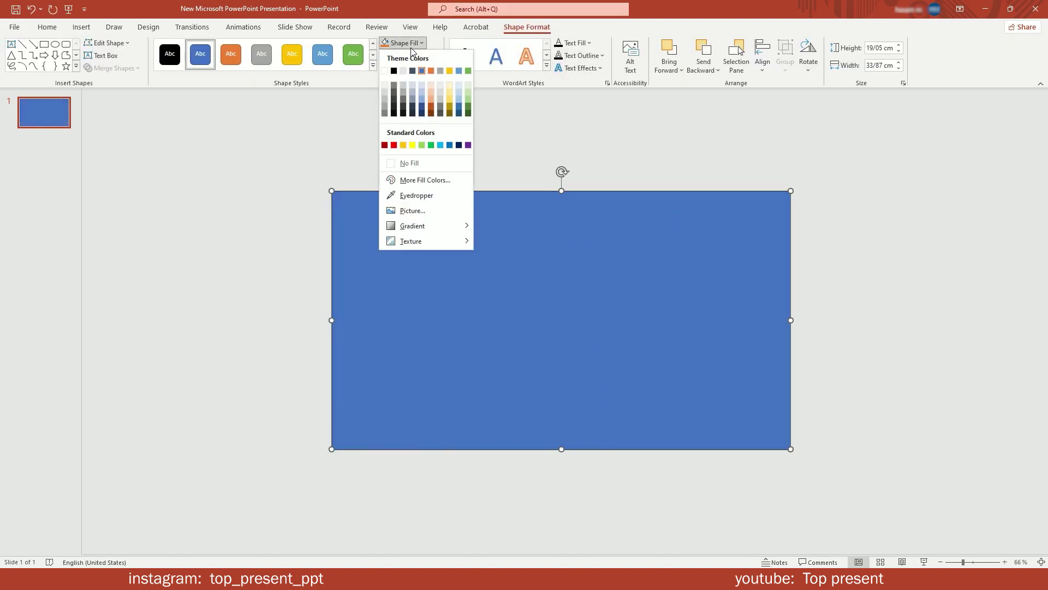
click(419, 163)
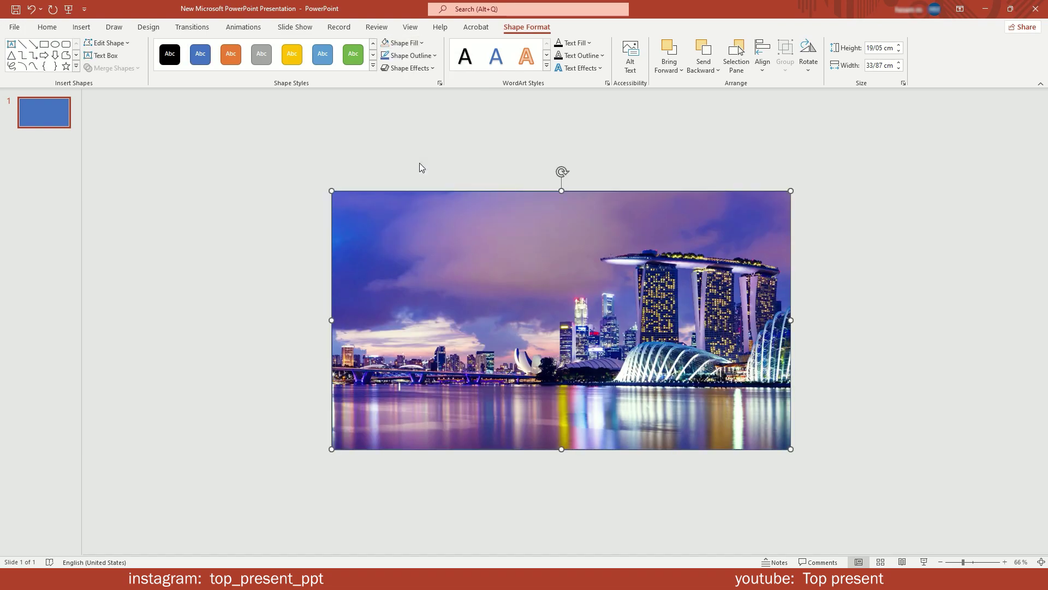
click(409, 56)
click(394, 84)
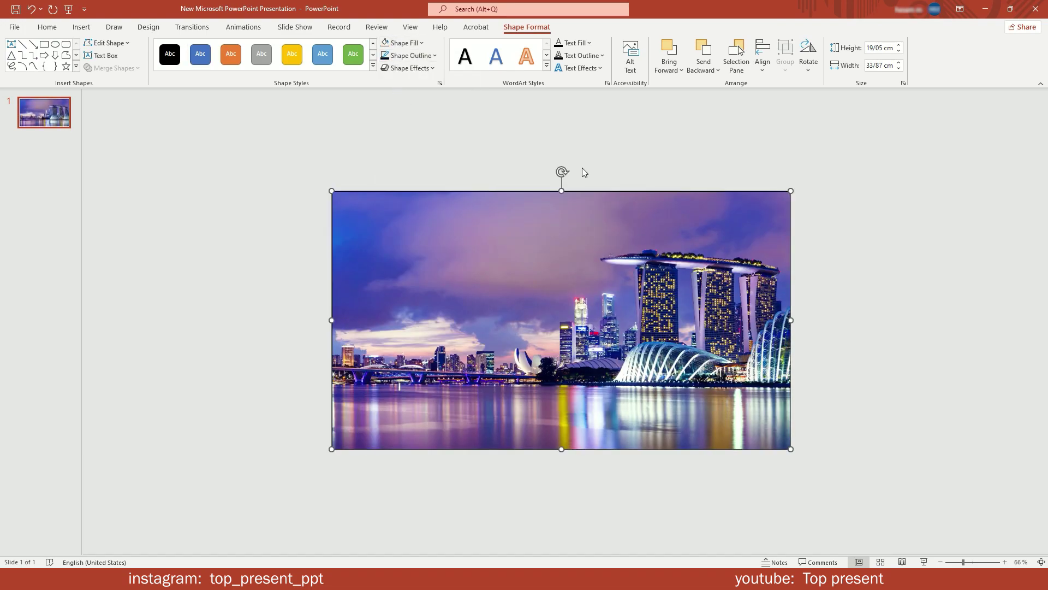
click(763, 54)
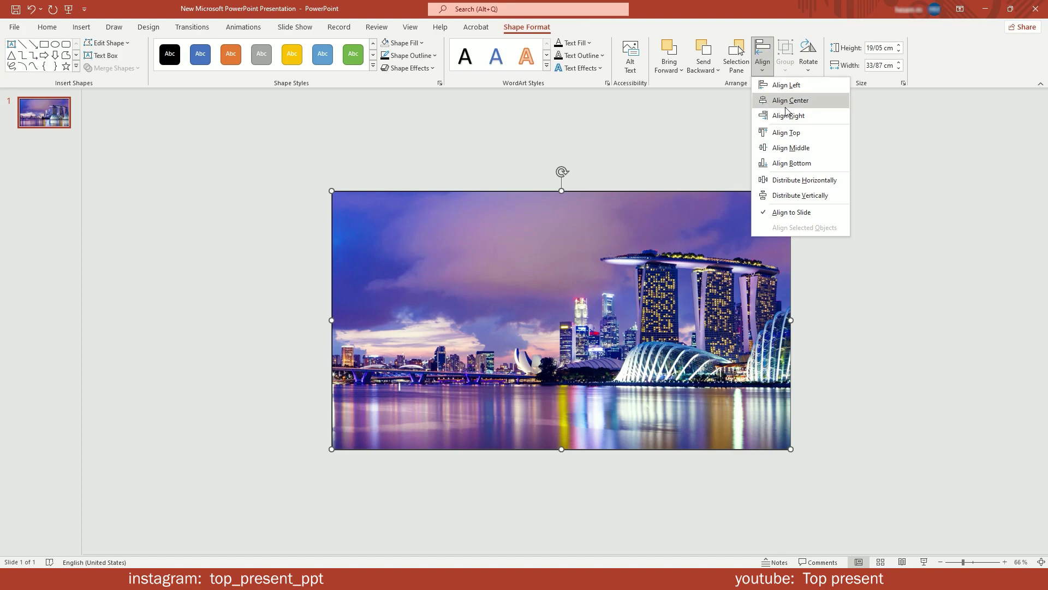
click(788, 133)
click(686, 148)
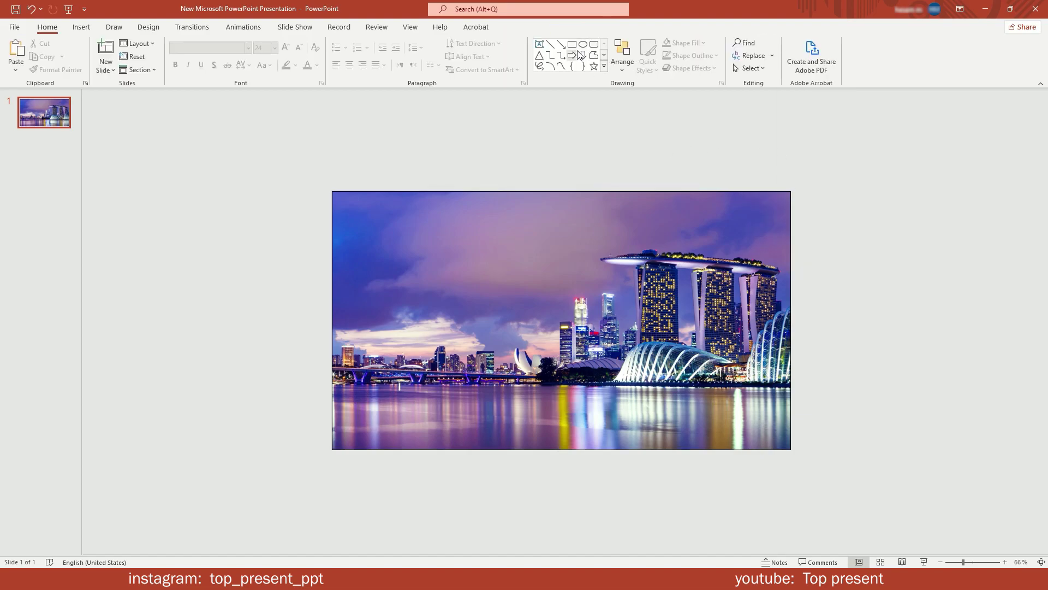
Step: Draw a parallelogram over the photo and stretch its left side out to 43.5 cm wide
click(604, 66)
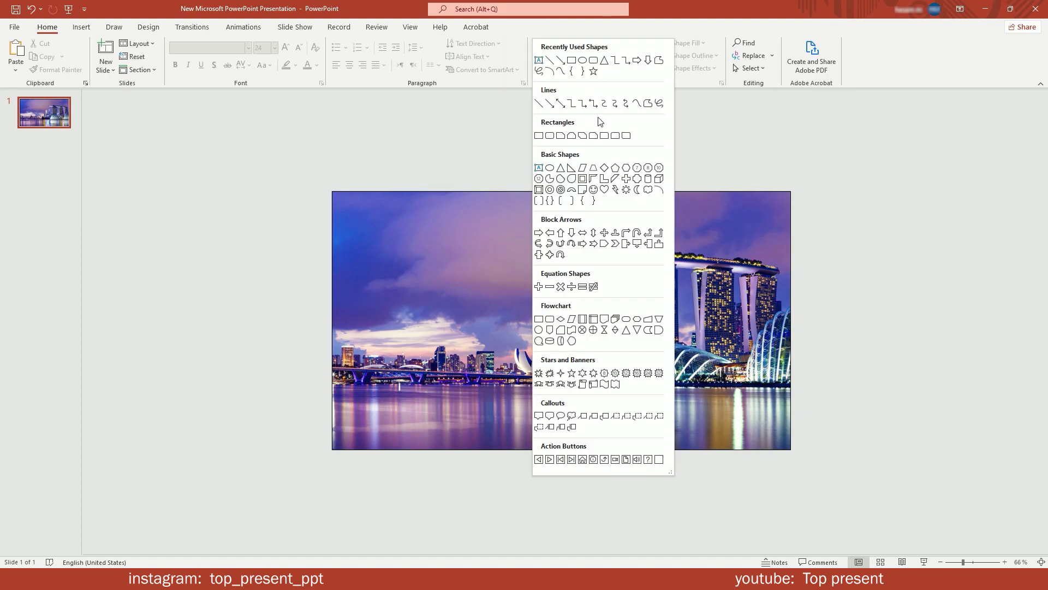
click(584, 167)
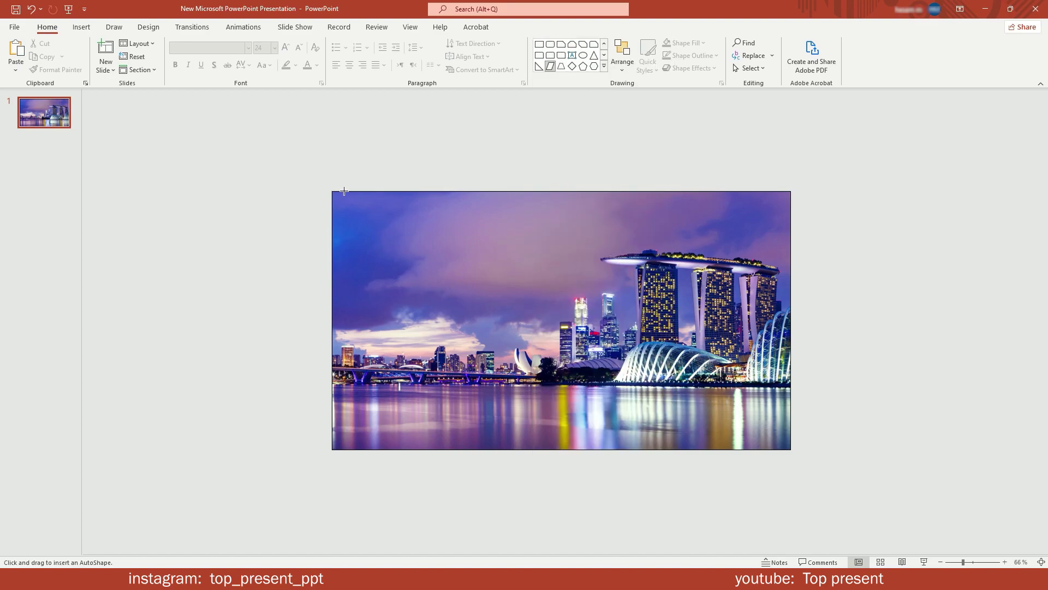
mouse_move(344, 191)
mouse_down()
mouse_move(528, 426)
mouse_move(856, 449)
mouse_up()
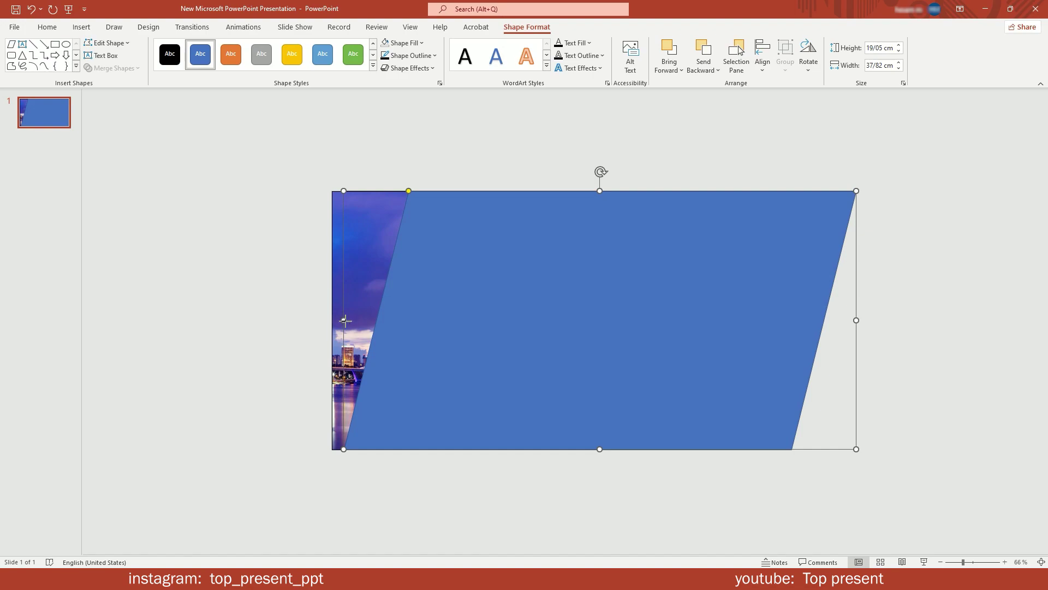
drag(345, 320, 268, 320)
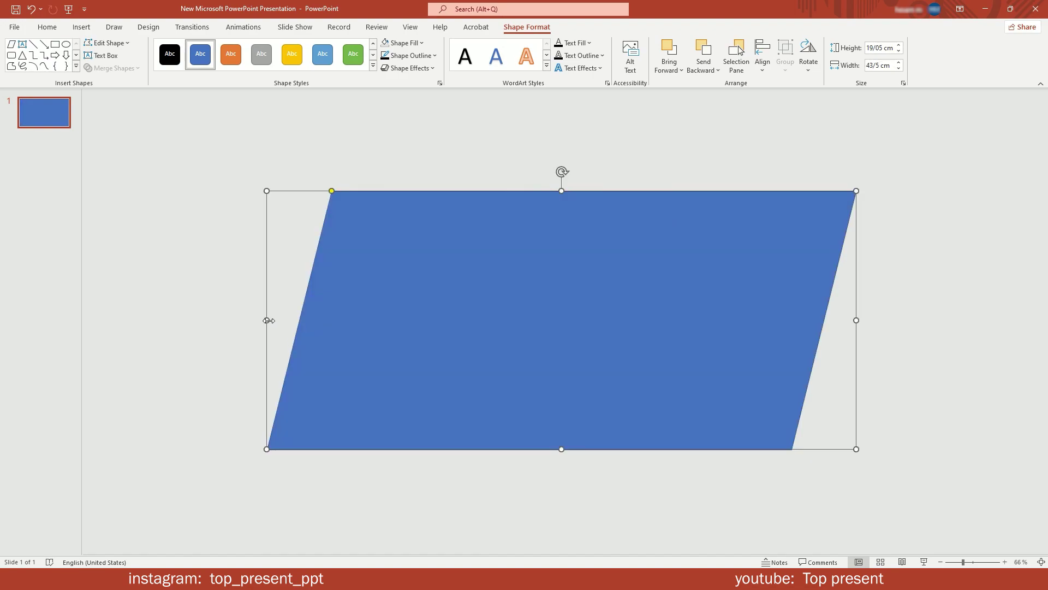
right_click(691, 270)
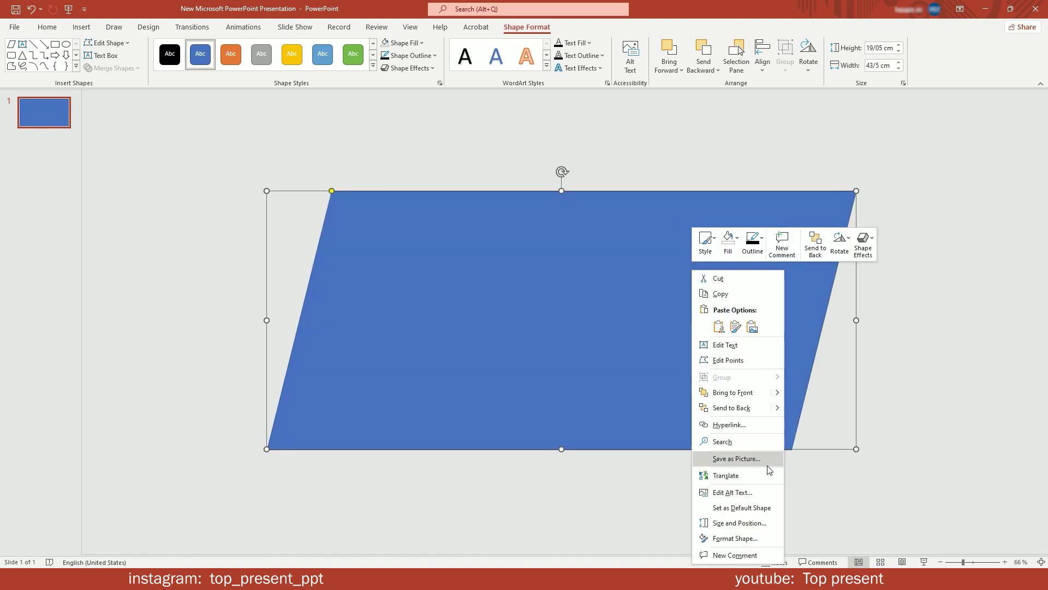
click(735, 538)
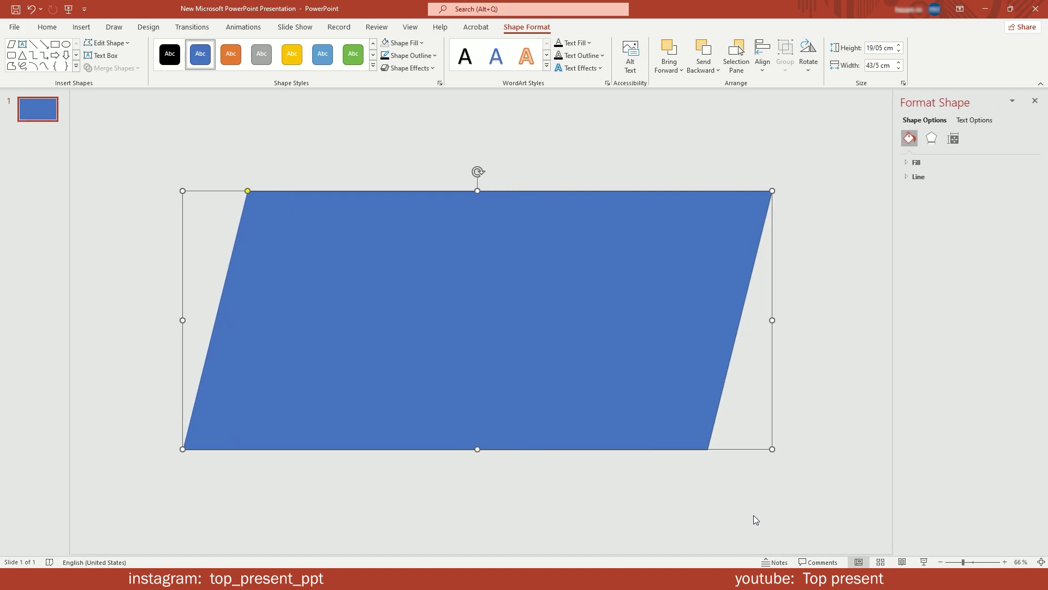
Step: Remove the parallelogram's outline and give it a white fill at 66% transparency
click(409, 55)
click(418, 175)
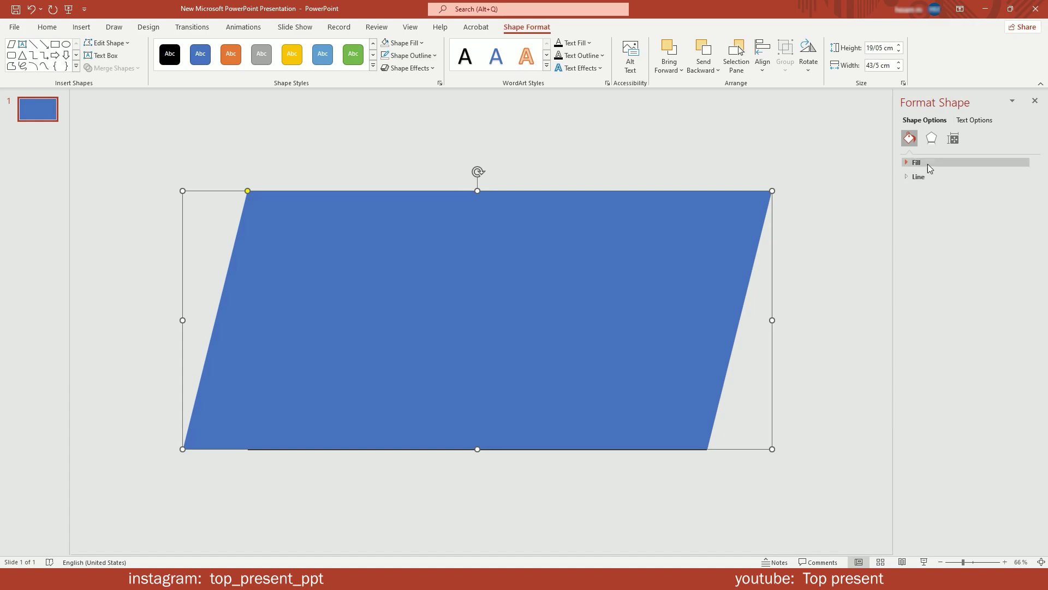
click(910, 162)
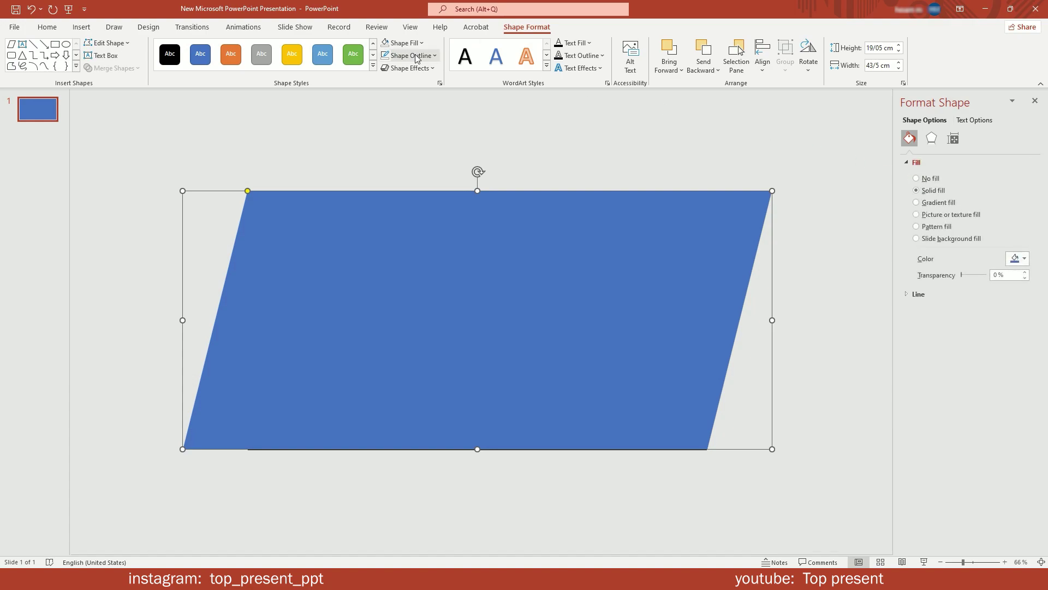
click(402, 43)
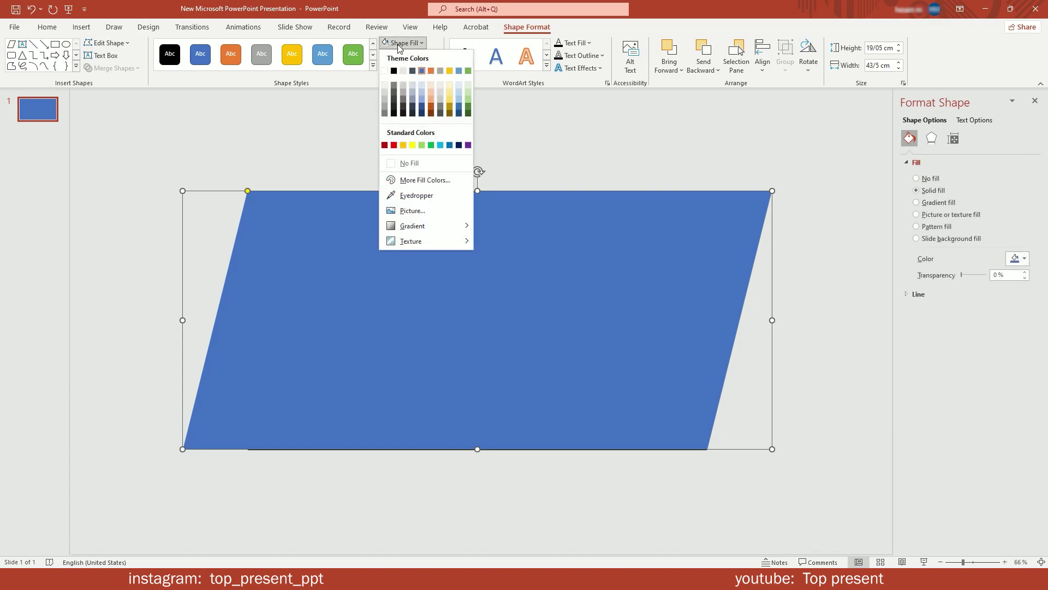
click(385, 70)
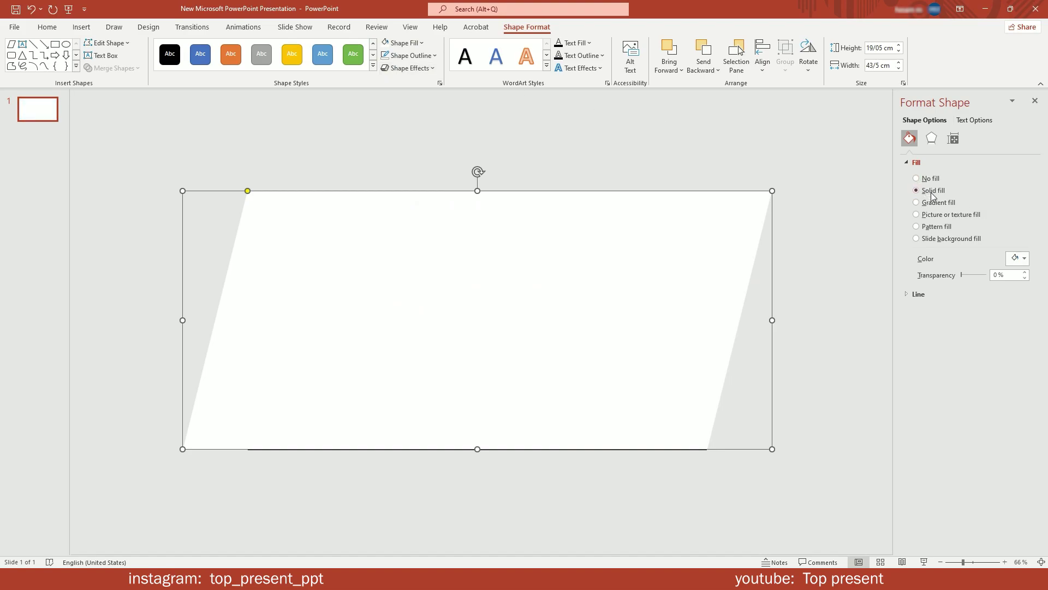
drag(963, 275, 979, 276)
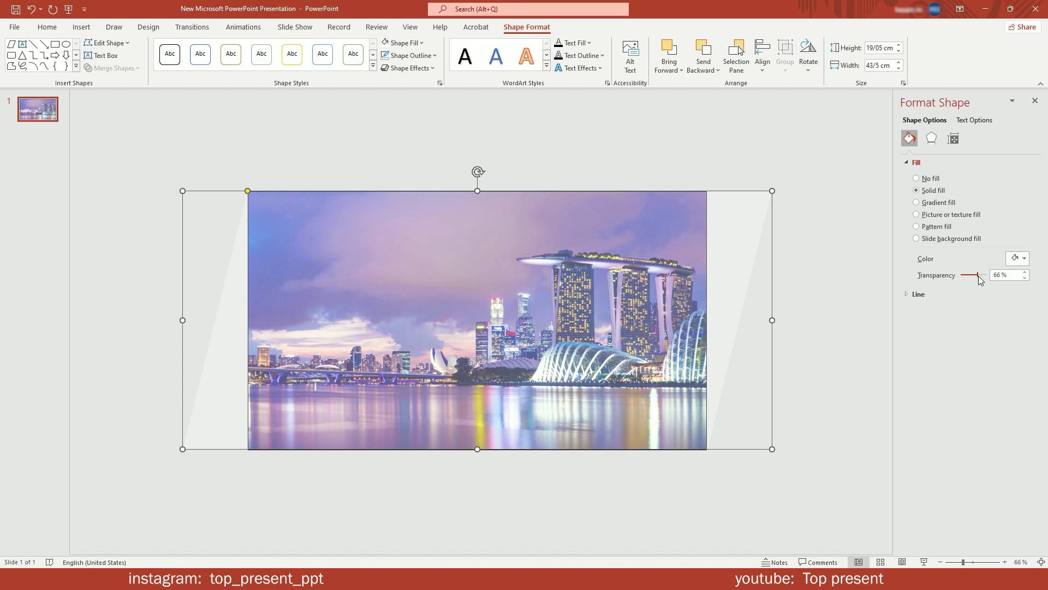
Step: Centre the parallelogram on the slide and narrow it from both sides to 40.84 cm
click(763, 62)
click(791, 103)
click(766, 64)
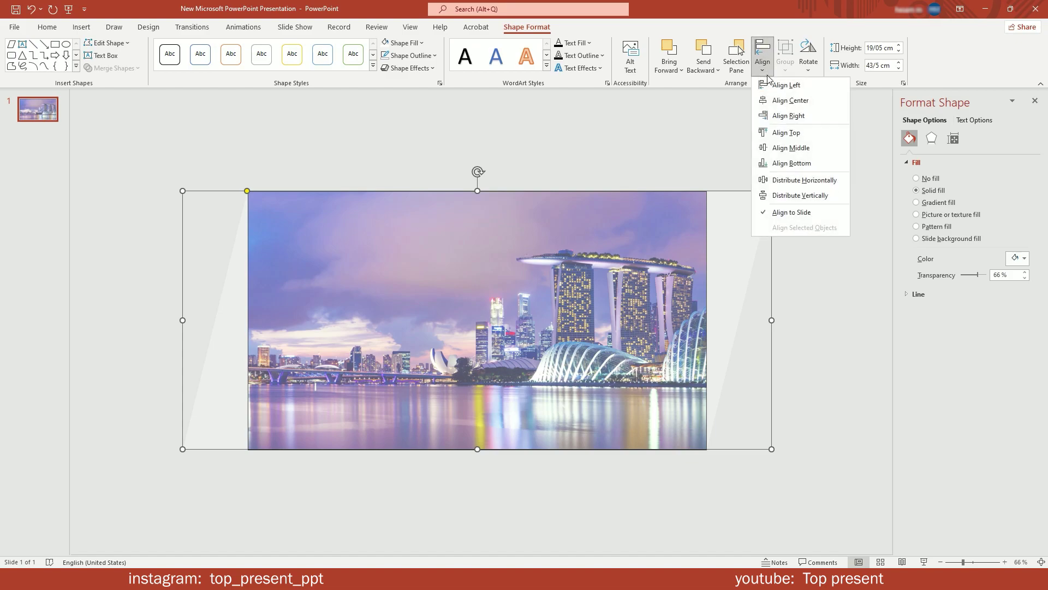
click(796, 148)
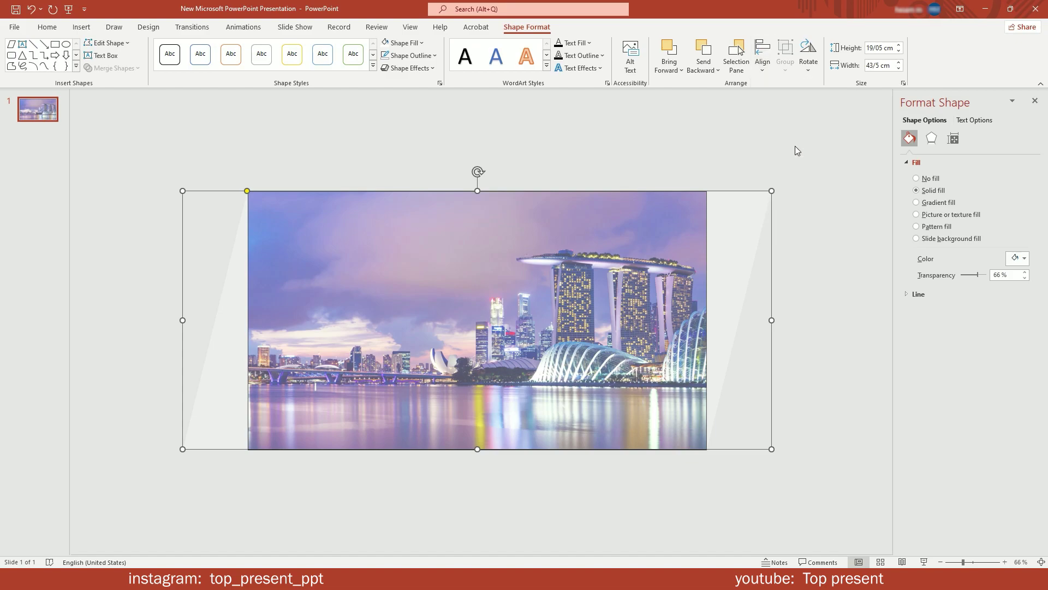
click(234, 194)
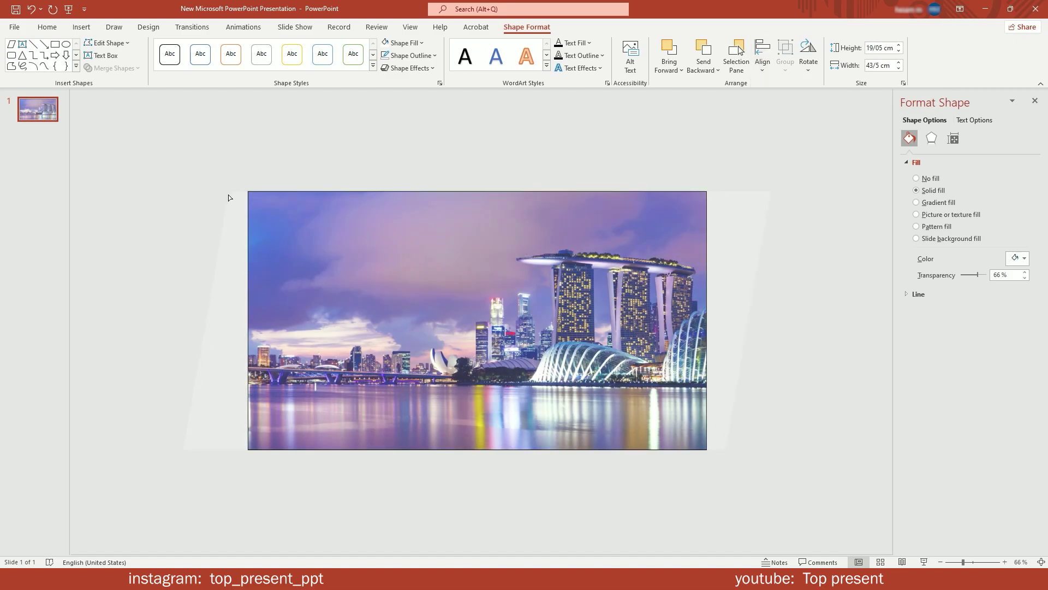
click(228, 195)
drag(180, 321, 201, 329)
drag(774, 319, 754, 321)
Step: Duplicate the translucent parallelogram with Ctrl+D and centre the copy horizontally and vertically
key(ctrl+d)
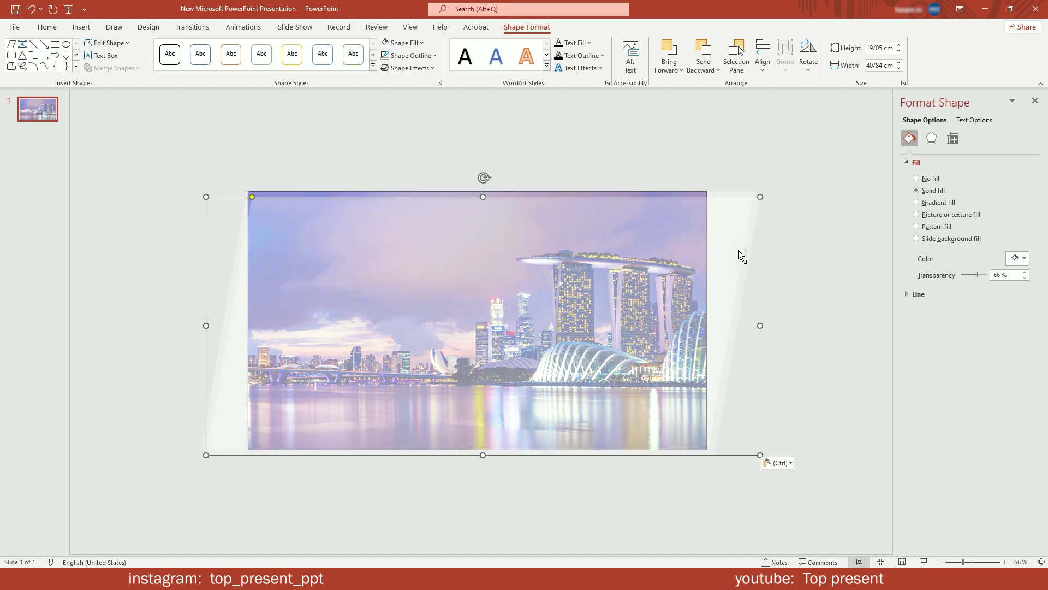
click(762, 62)
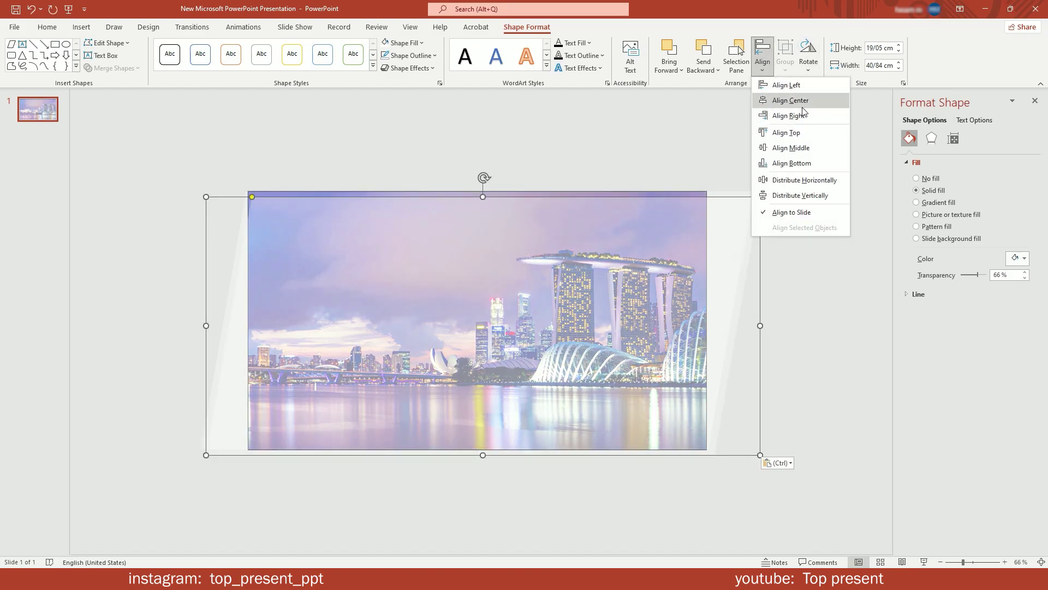
click(800, 105)
click(763, 64)
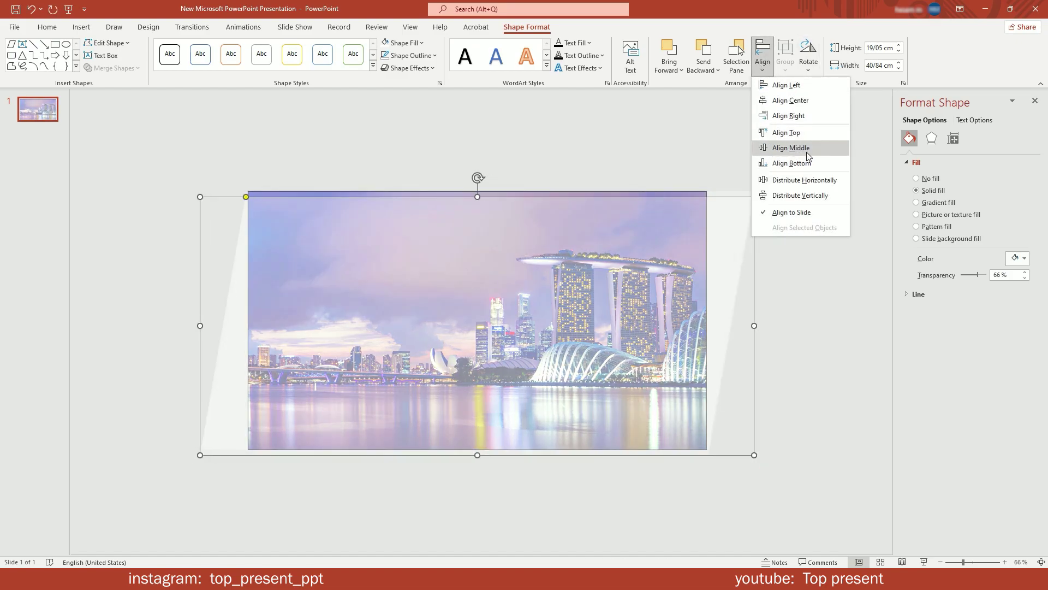
click(807, 151)
click(763, 63)
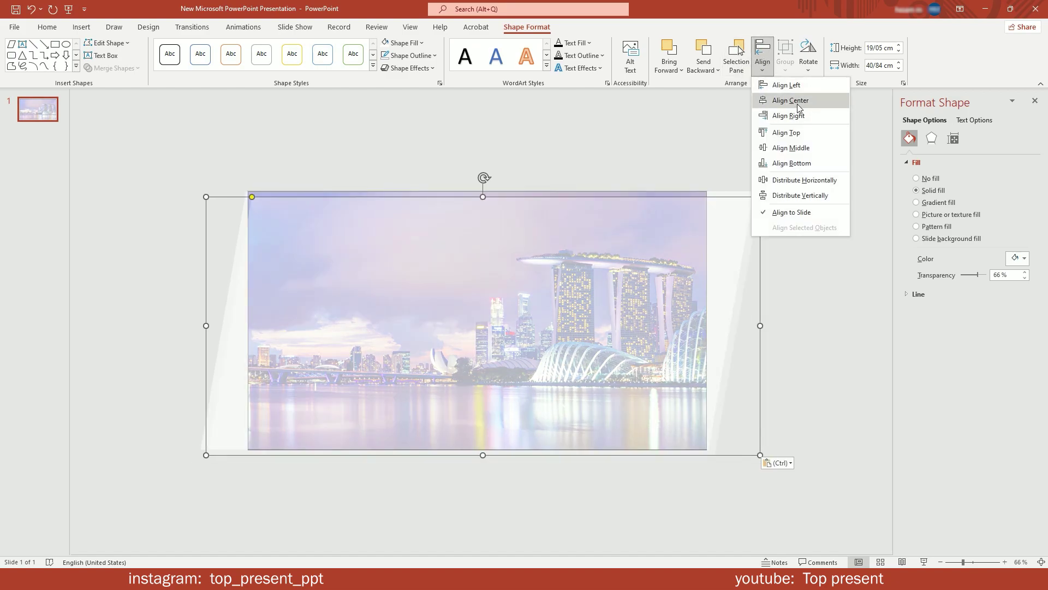
click(808, 151)
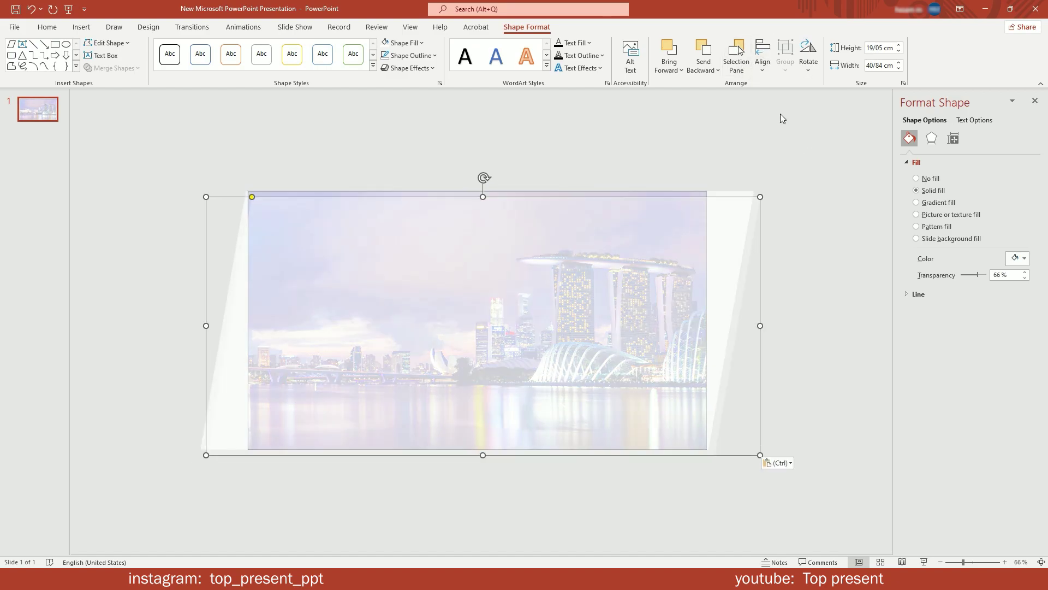
click(763, 63)
click(763, 83)
click(763, 63)
click(805, 149)
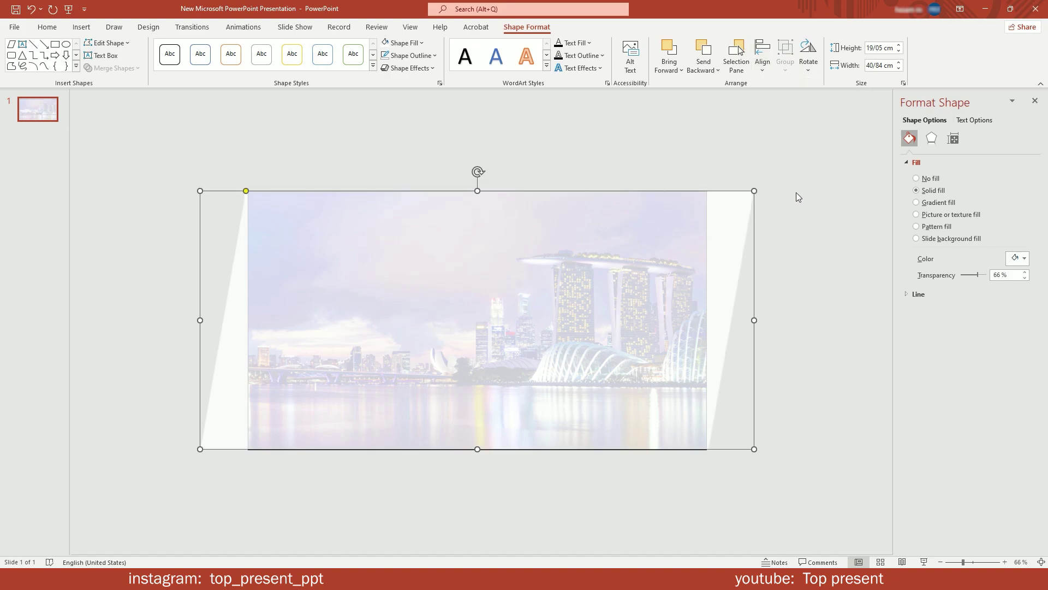
click(796, 201)
Step: Stagger the translucent overlays leftward across the photo's left edge, fine-tuning with an arrow-key nudge
click(699, 244)
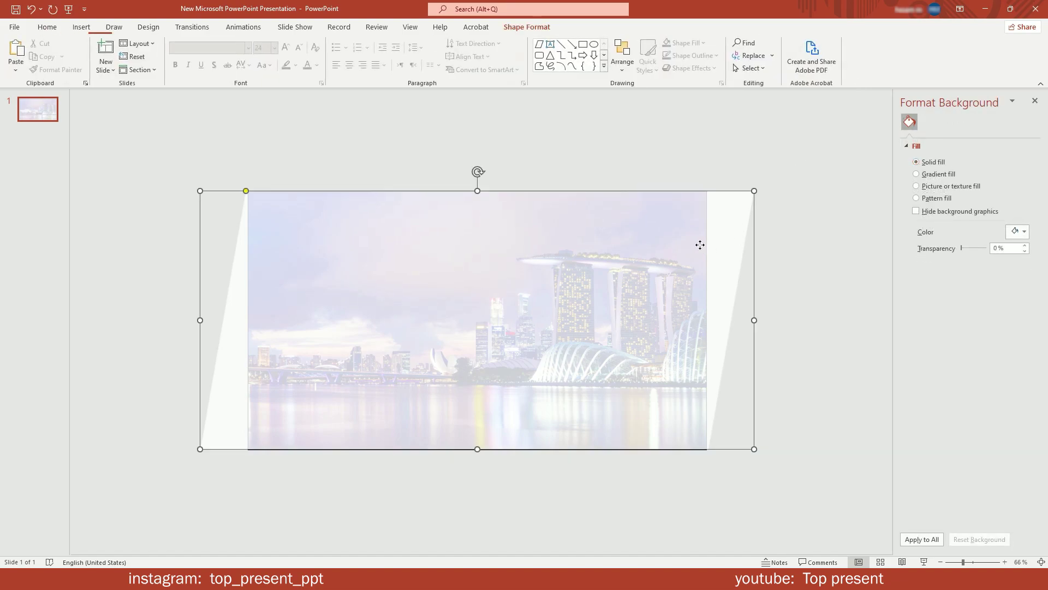
drag(717, 250, 400, 262)
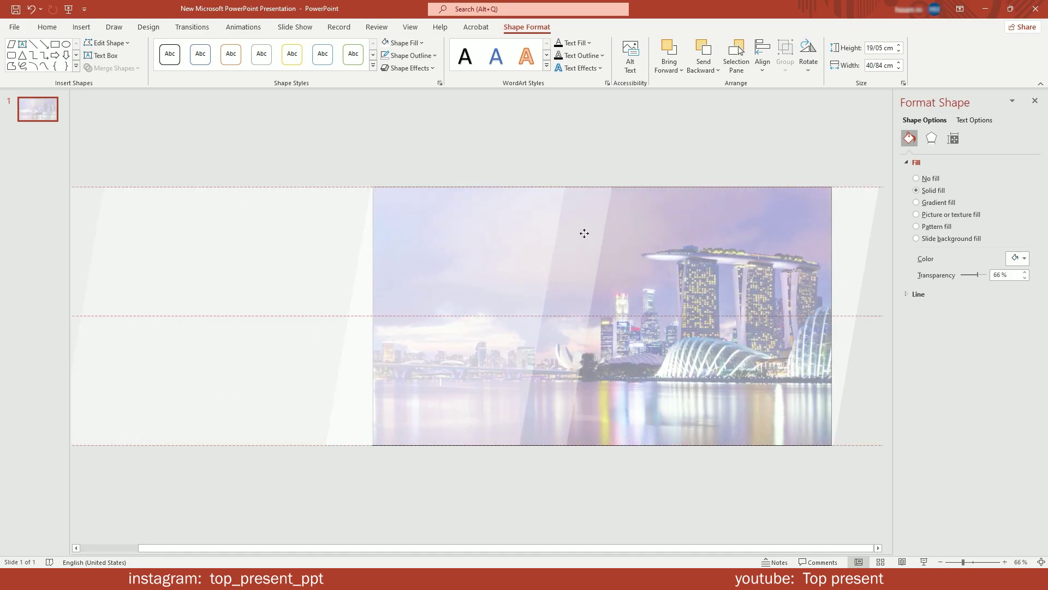
mouse_move(569, 234)
mouse_down()
mouse_move(842, 206)
mouse_move(599, 211)
mouse_move(675, 246)
mouse_move(573, 245)
mouse_up()
click(642, 172)
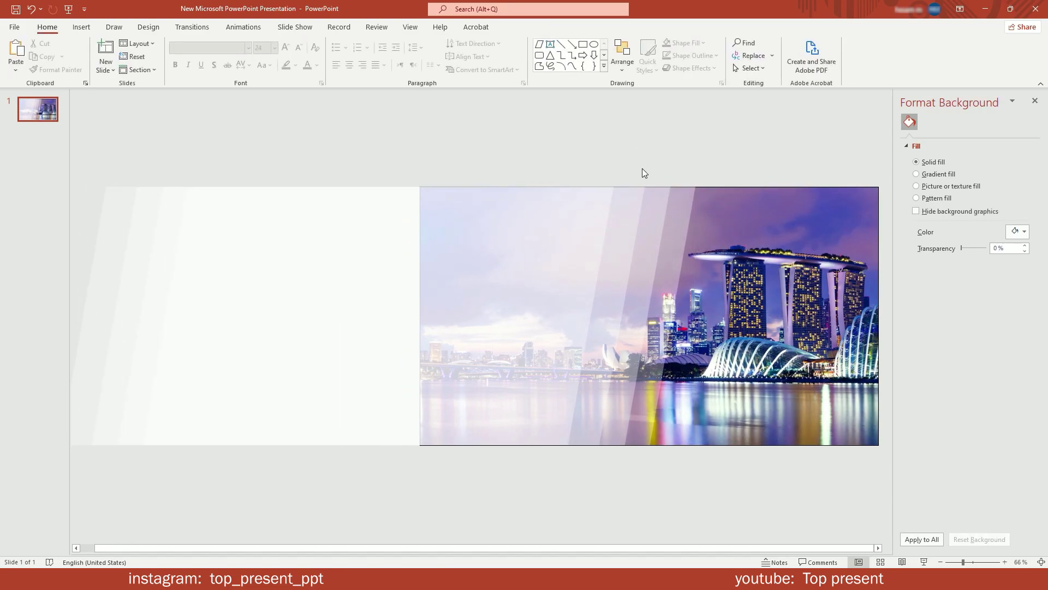
click(540, 328)
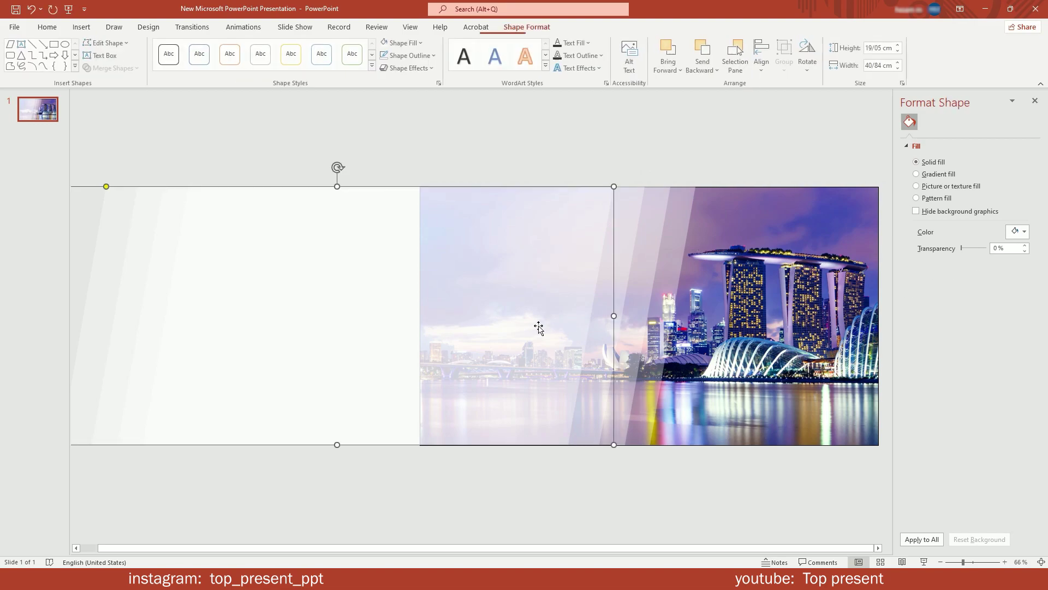
click(621, 232)
key(Left)
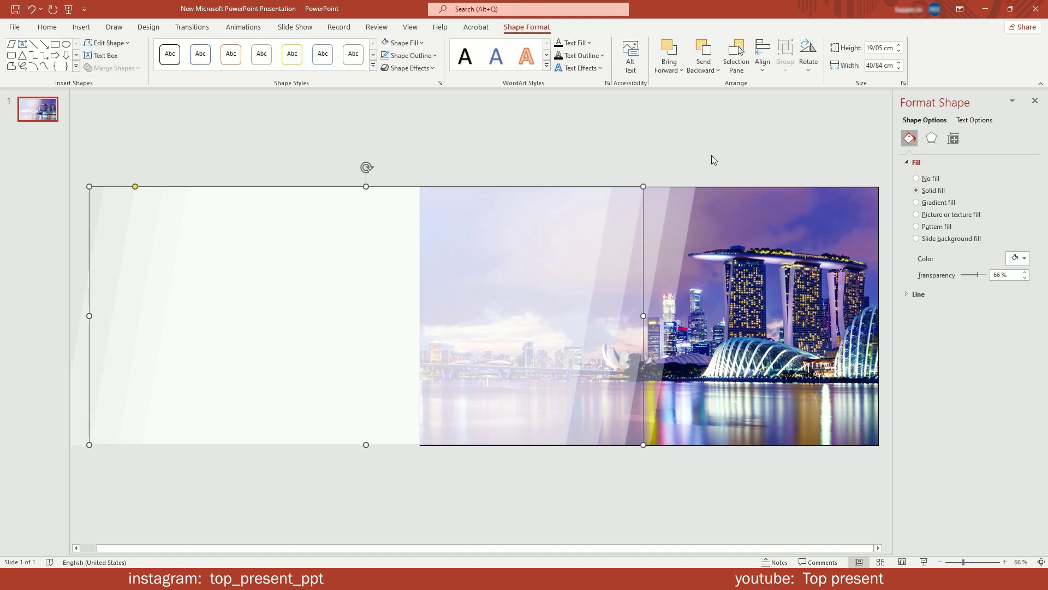
click(712, 160)
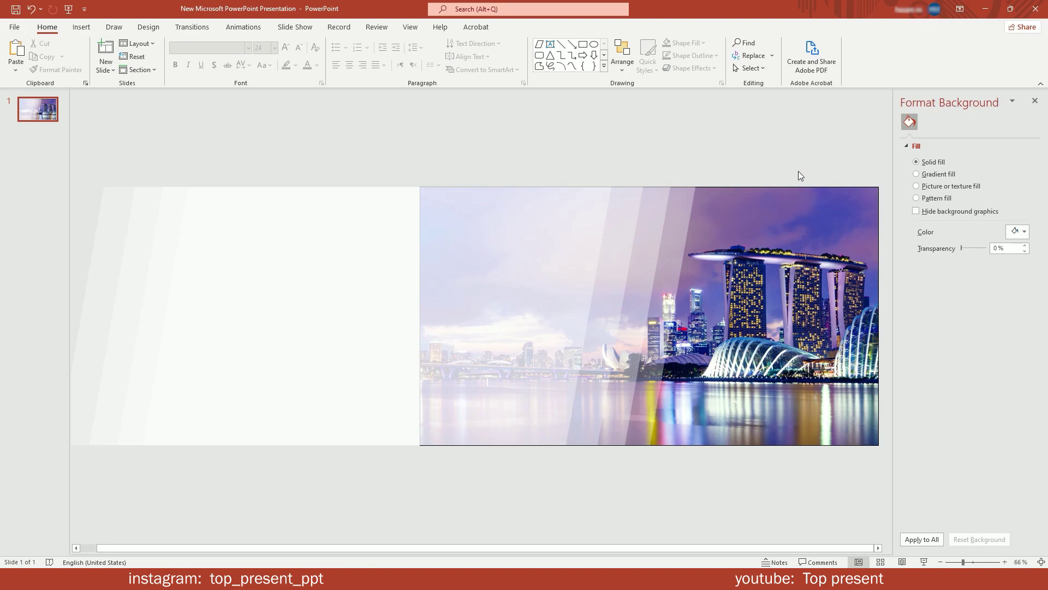
Step: Bring the skyline photo to the front of all other objects
click(796, 188)
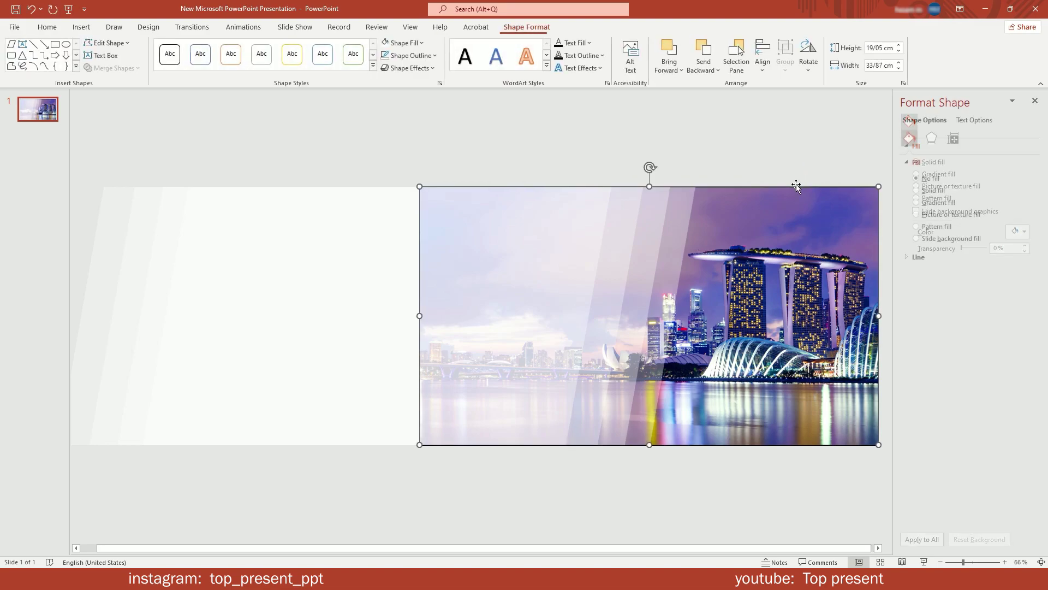
click(677, 70)
click(696, 100)
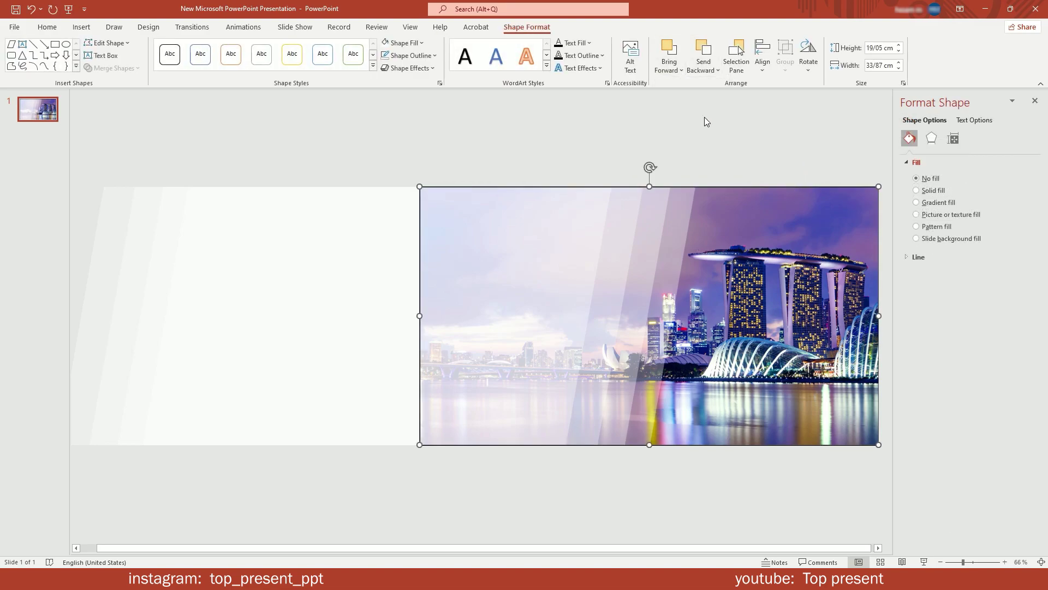
click(707, 123)
Step: Make the leftmost overlay solid white, set the next to 40% transparency, and shift overlays right
click(484, 269)
drag(979, 276, 952, 281)
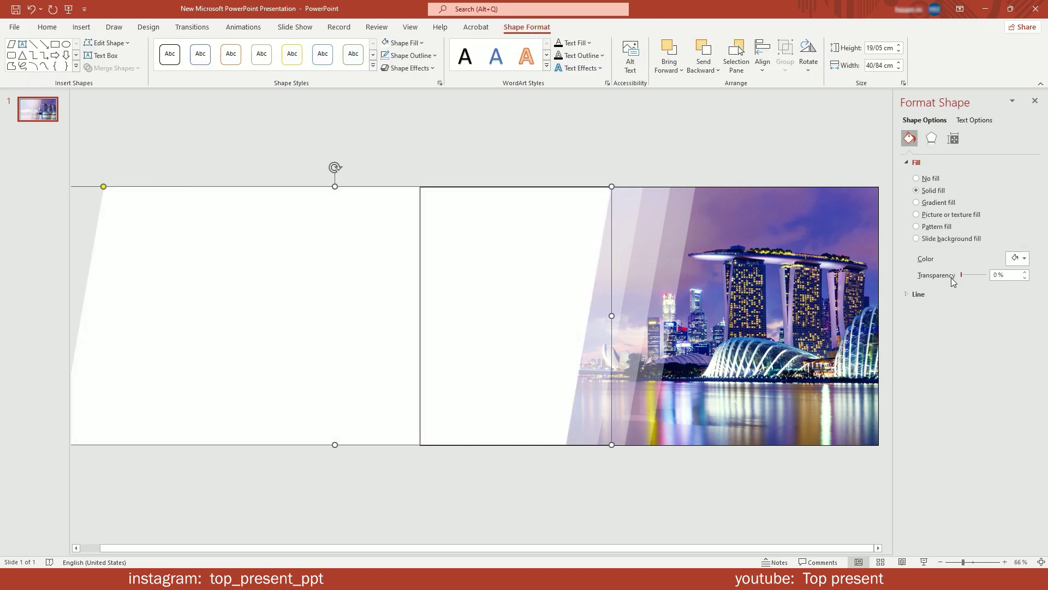
drag(621, 230, 652, 229)
triple_click(1009, 275)
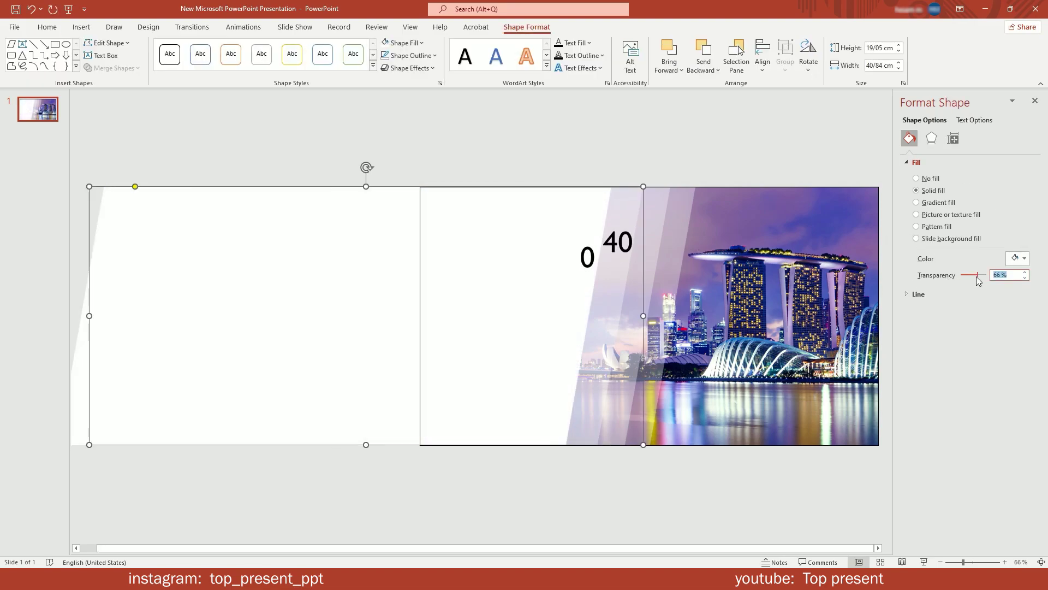
text(40)
drag(620, 217, 688, 224)
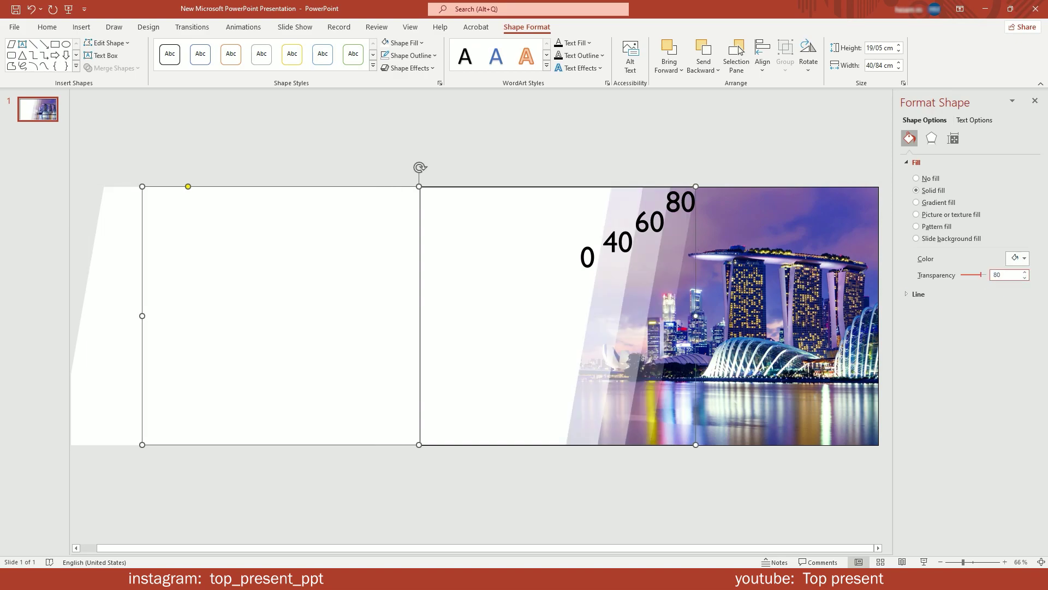
click(660, 161)
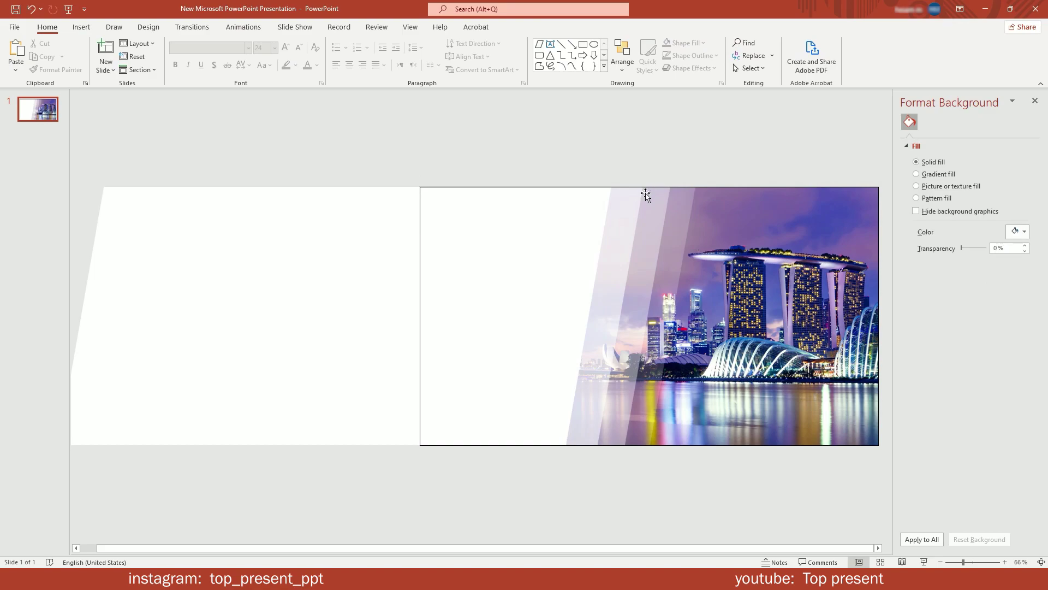
Step: Add a 'Marina Bay Sands' title text box in Arial Black at 28 pt
click(550, 44)
drag(435, 213, 580, 238)
text(Marina Bay Sands)
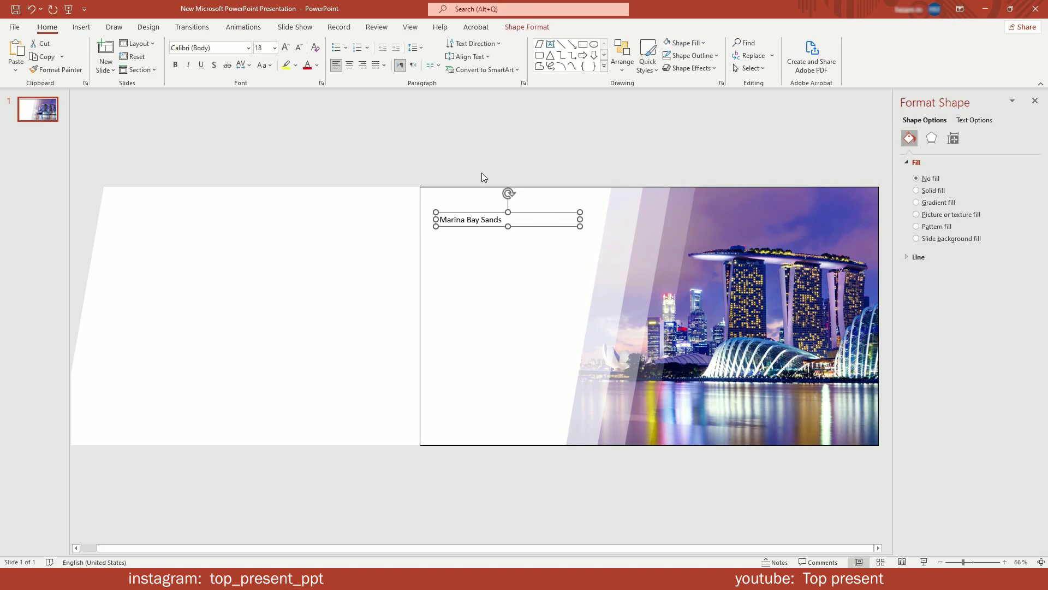
click(228, 47)
text(Arial Black)
key(Return)
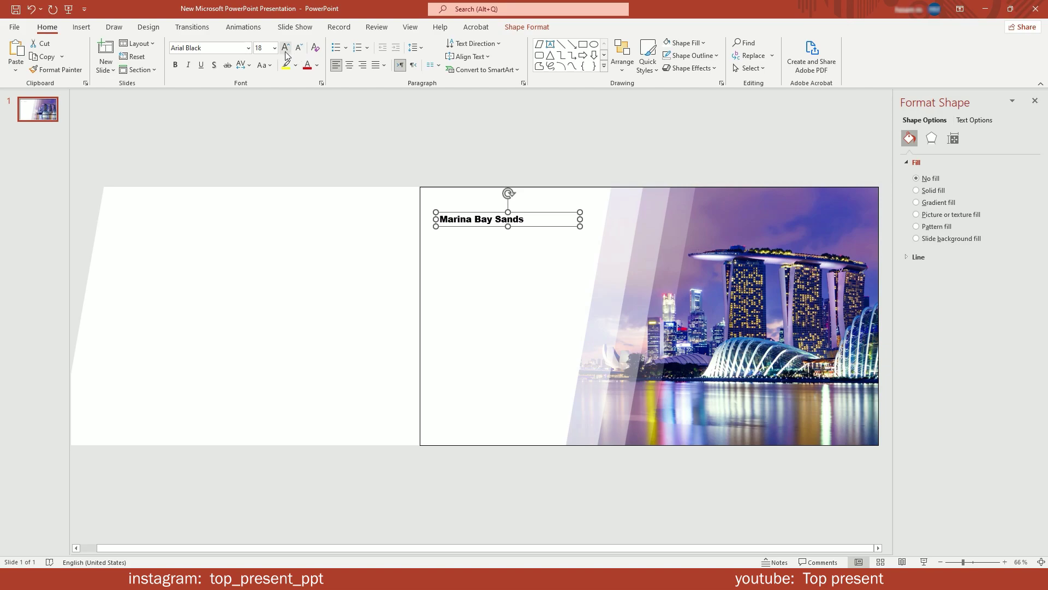
click(286, 49)
click(285, 49)
click(286, 50)
click(285, 49)
click(299, 48)
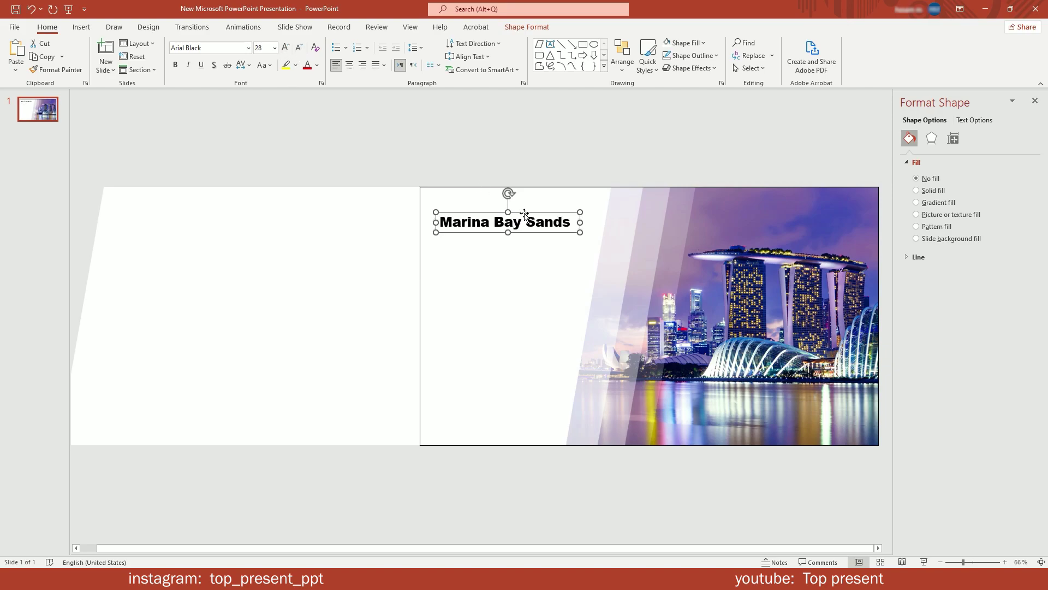
Step: Add the 'Marina Bay , Singapore' subtitle below it in bold Franklin Gothic Book
click(549, 45)
mouse_move(435, 239)
mouse_down()
mouse_move(552, 258)
mouse_move(526, 235)
mouse_move(527, 260)
mouse_up()
text(Marina Bay , Singapore)
click(228, 48)
text(Franklin Gothic Book)
key(Return)
key(ctrl+b)
Step: Duplicate the subtitle box, replace its text with the descriptive paragraph in Franklin Gothic Book
key(ctrl+d)
click(537, 268)
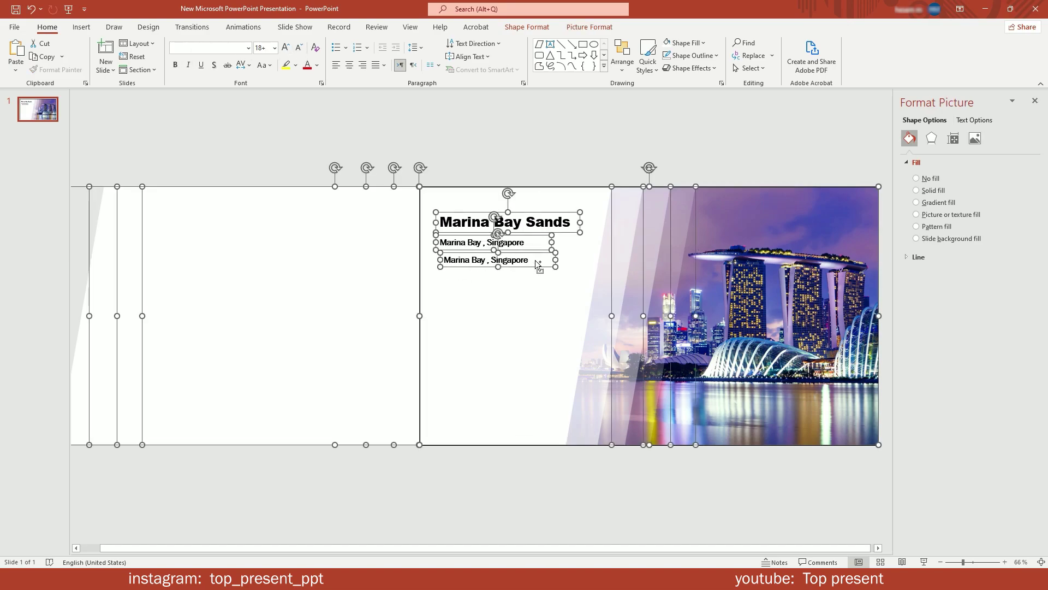
click(516, 261)
key(ctrl+a)
text(Marina Bay Sands is an integrated resort fronting Marina Bay in Singapore and a landmark of the city. The complex includes three towers topped by the Sands Sky park, with a capacity of 3,902 people and a 490 ft infinity swimming pool, set on top of the world's largest public cantilevered platform, which overhangs the north tower.)
key(Escape)
key(alt+h)
key(f)
key(f)
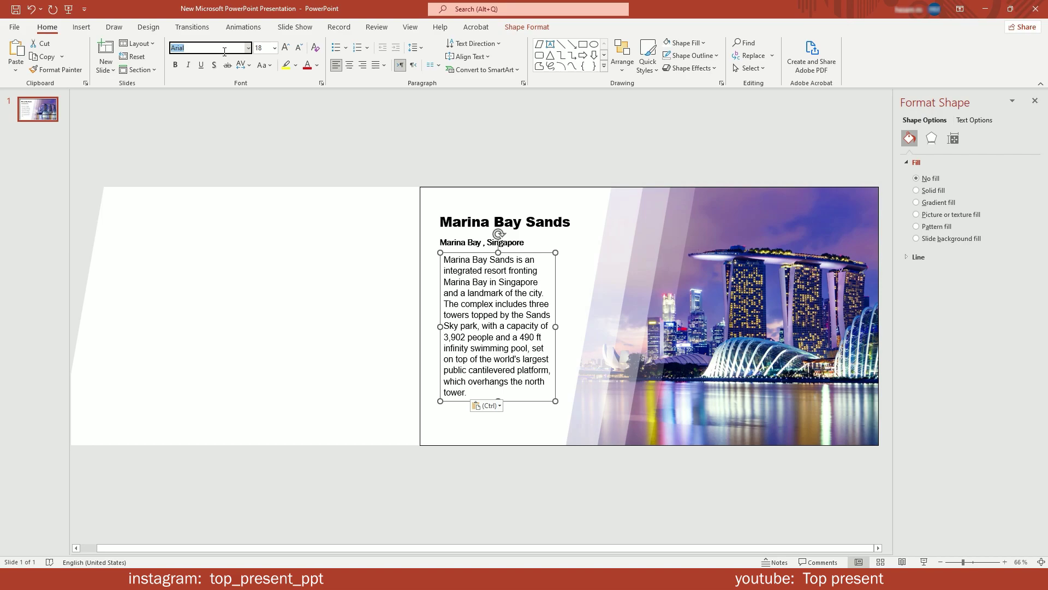
text(Franklin Gothic Book)
key(Return)
key(Escape)
click(513, 251)
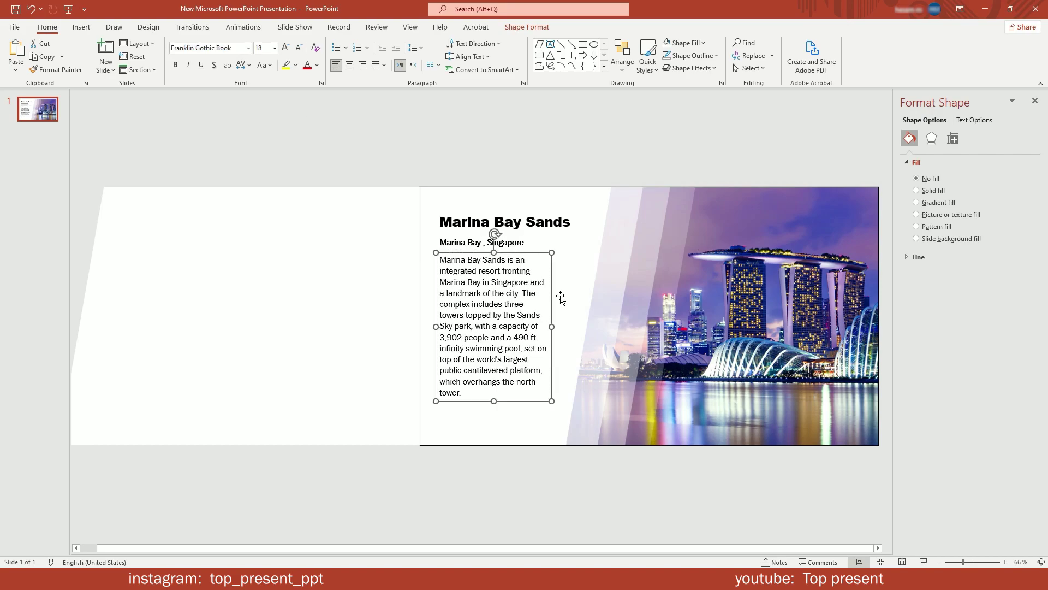
click(317, 65)
Step: Make the paragraph grey and colour the title dark navy sampled from the photo
click(327, 131)
click(523, 209)
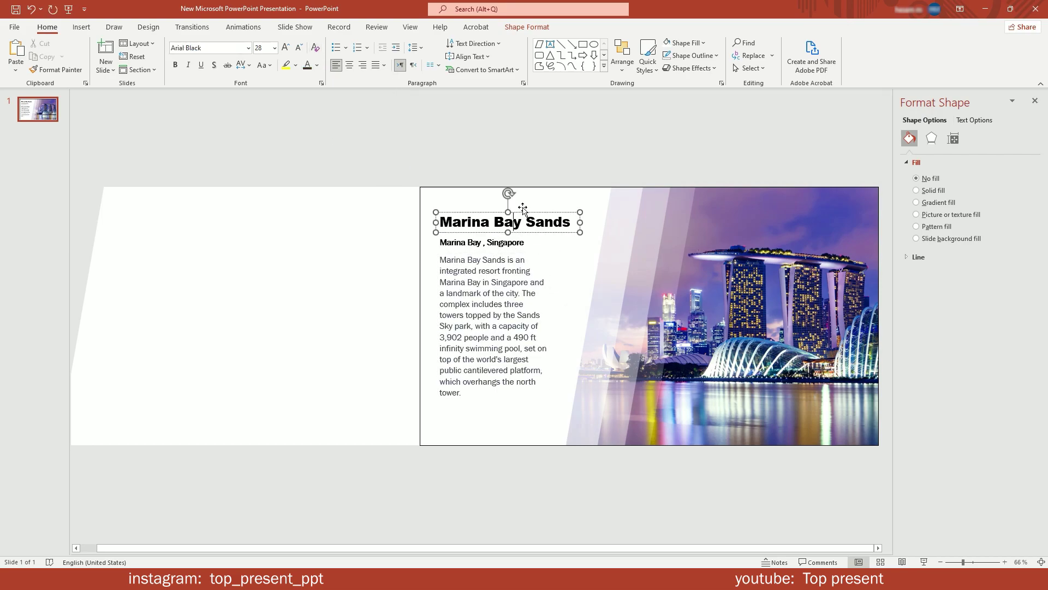
click(523, 211)
click(319, 65)
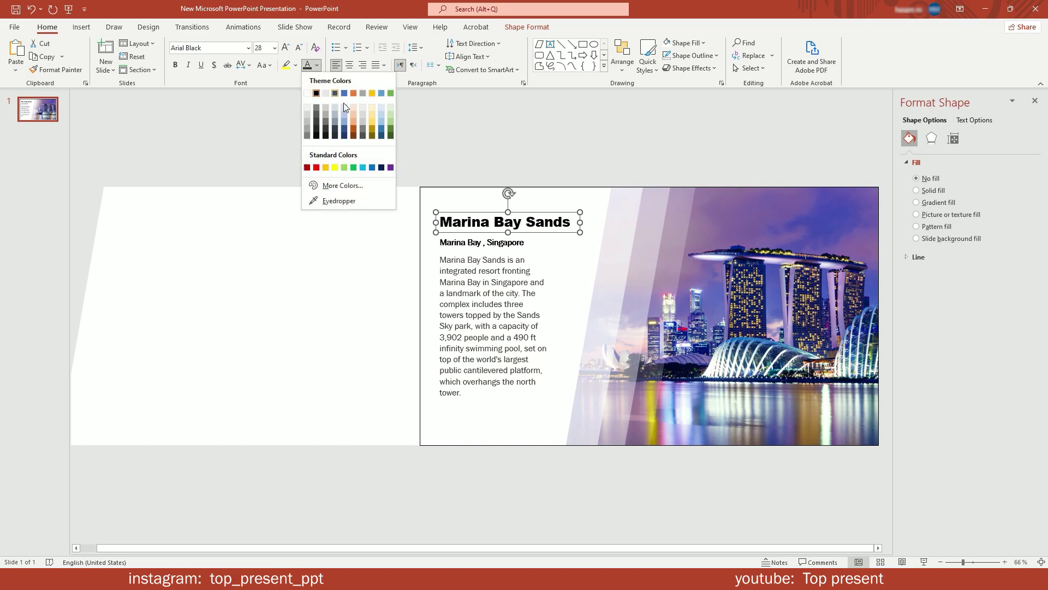
click(339, 201)
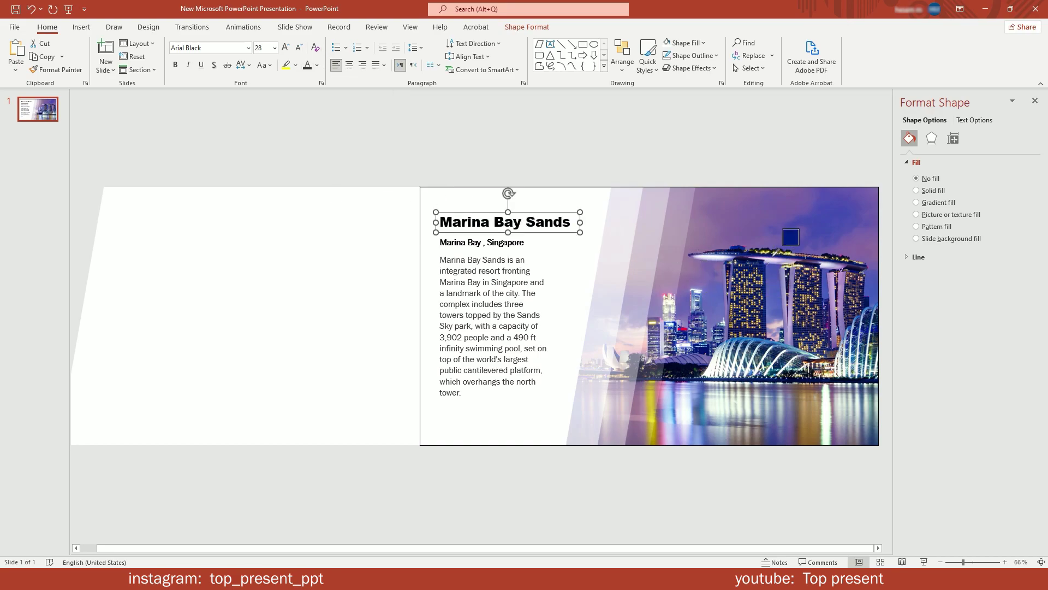
click(775, 252)
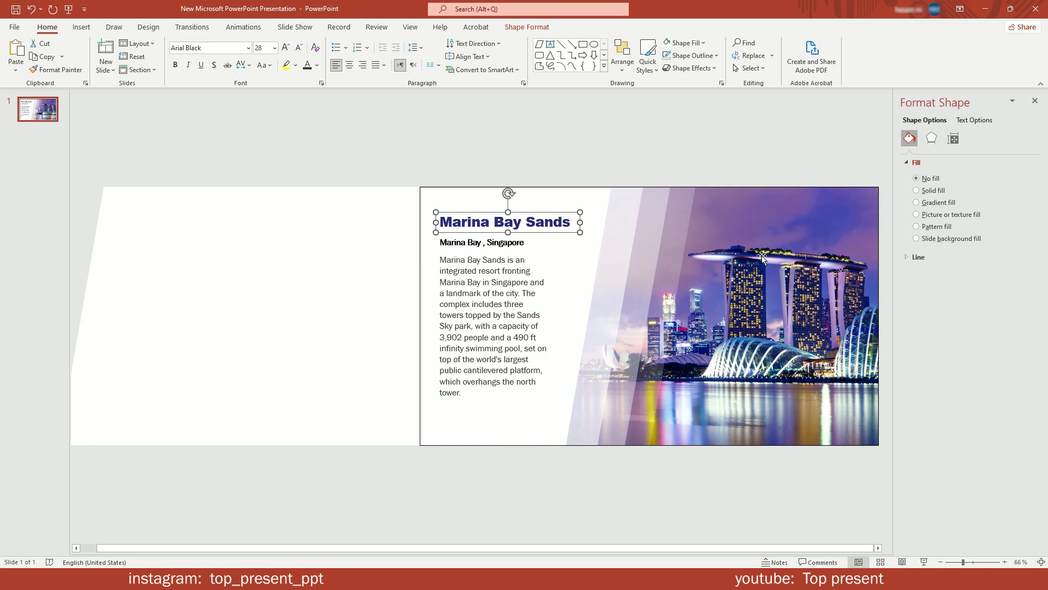
Step: Colour the entire 'Marina Bay , Singapore' subtitle light blue
click(496, 241)
click(317, 65)
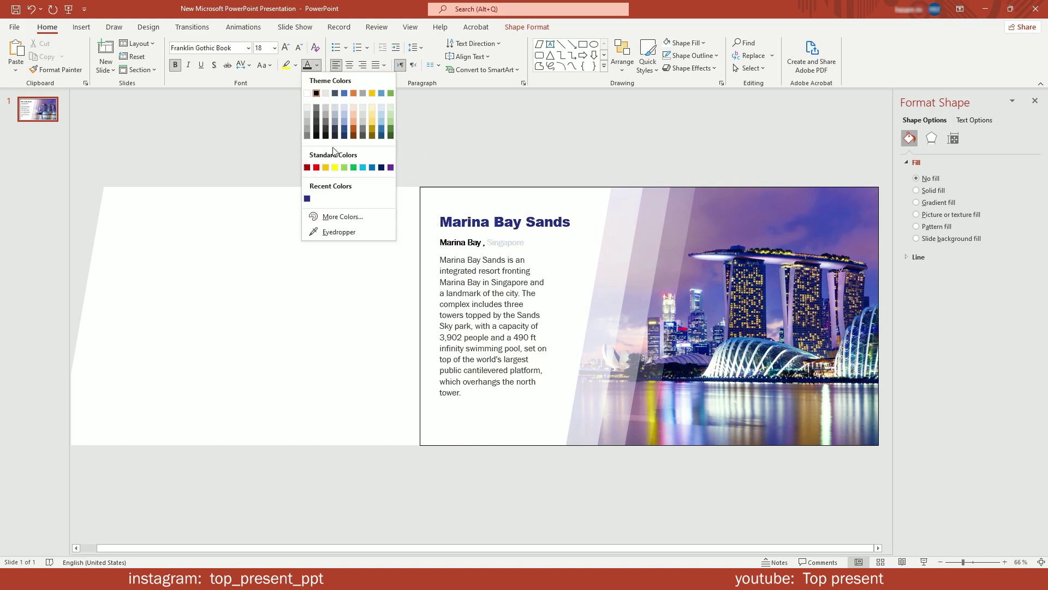
click(517, 239)
click(521, 234)
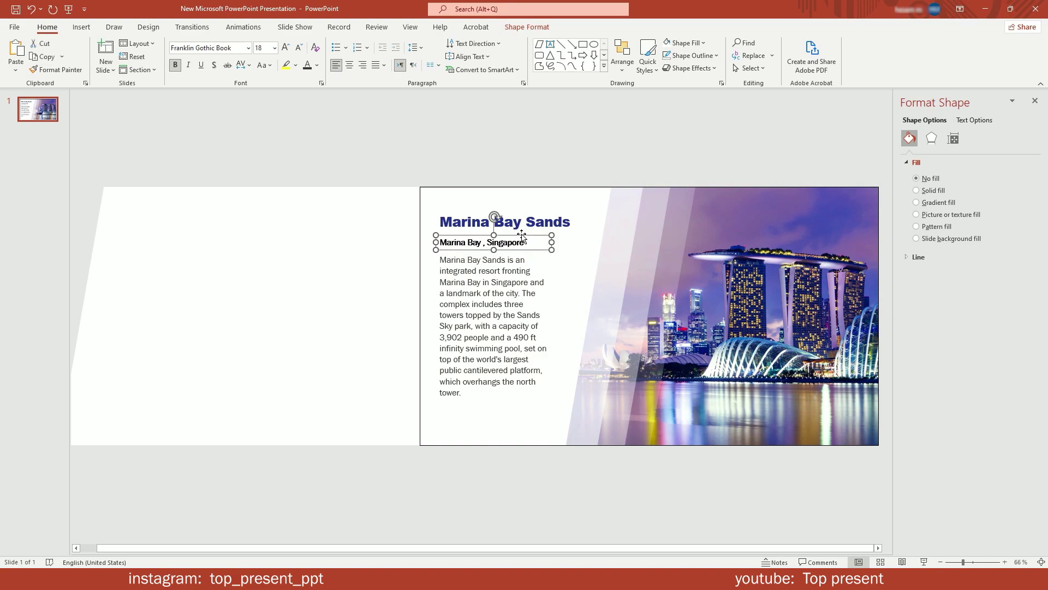
click(317, 65)
click(364, 167)
Step: Duplicate the first slide
click(510, 163)
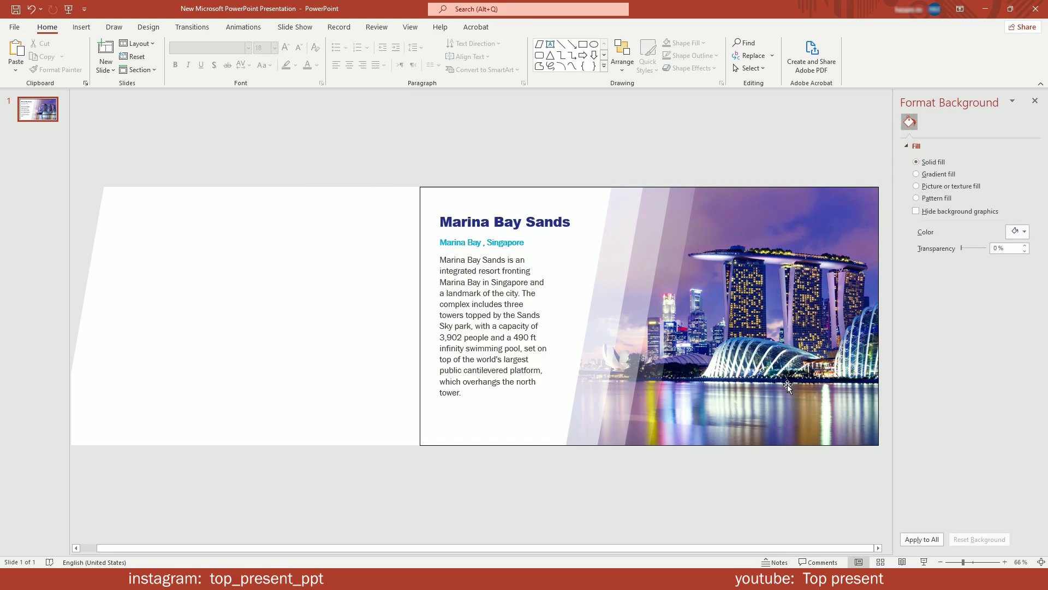
right_click(46, 115)
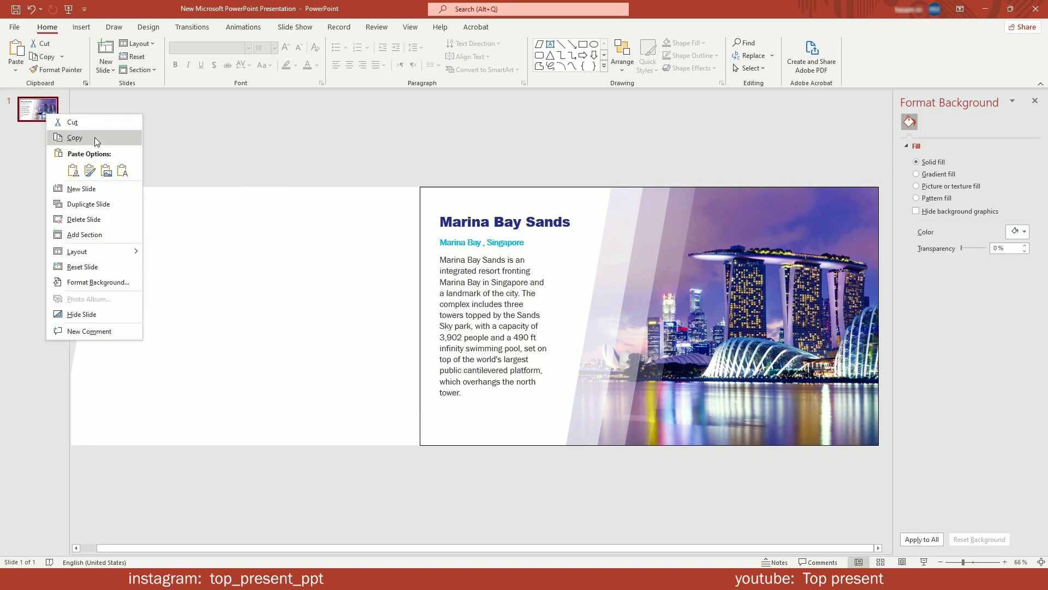
click(101, 203)
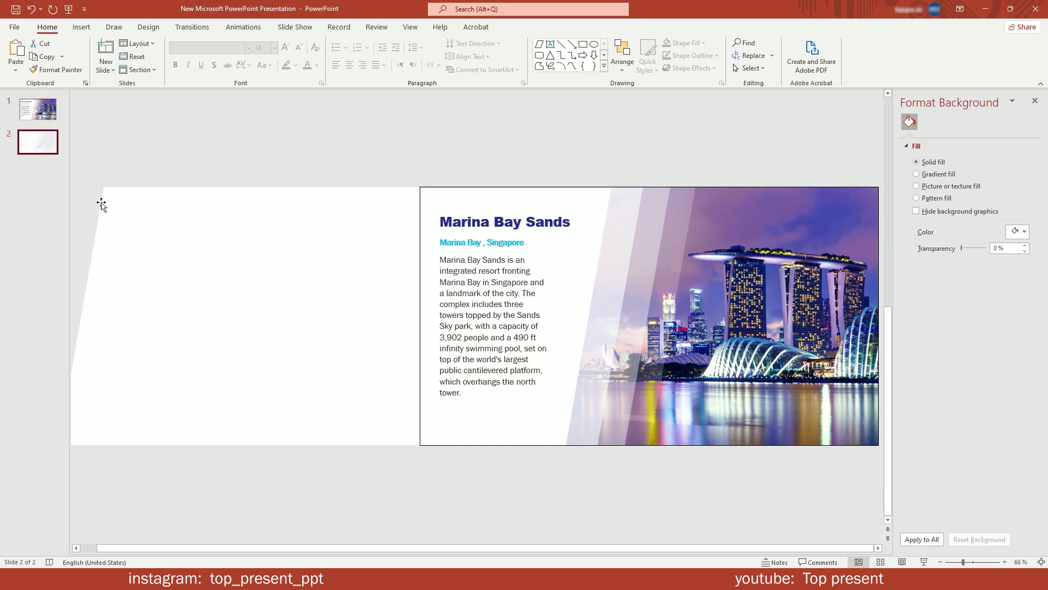
Step: On slide 1, select the four slanted overlays, title, subtitle and body text and drag them left
click(38, 116)
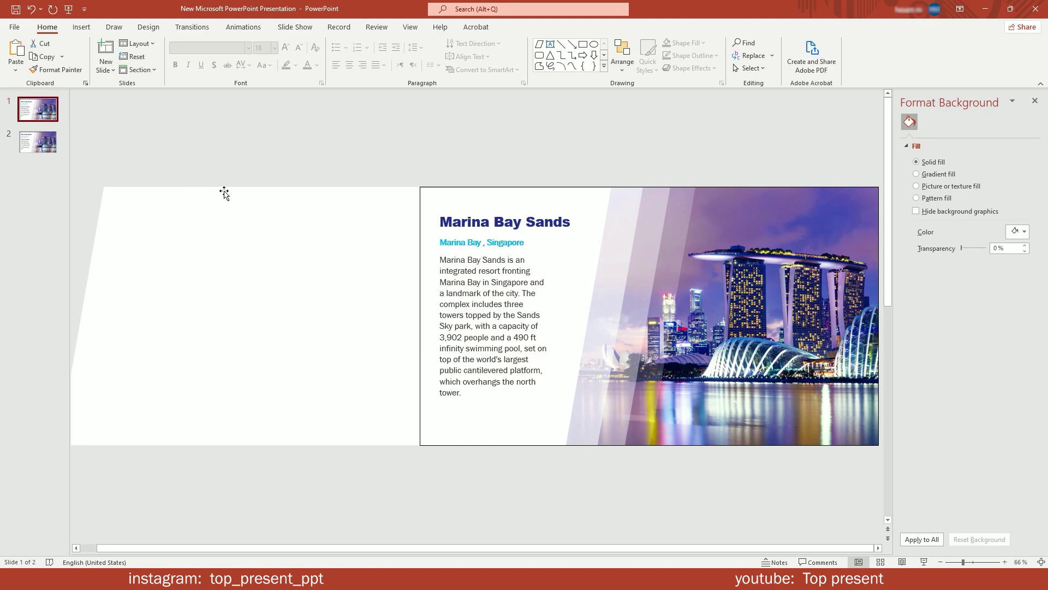
click(667, 283)
shift+click(638, 279)
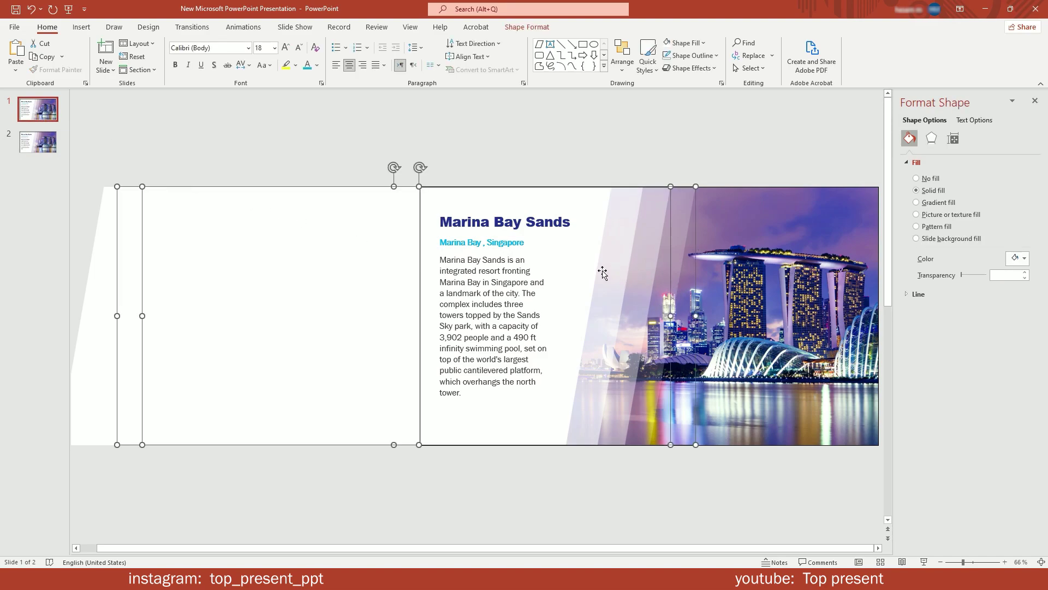
shift+click(604, 273)
shift+click(567, 268)
shift+click(526, 226)
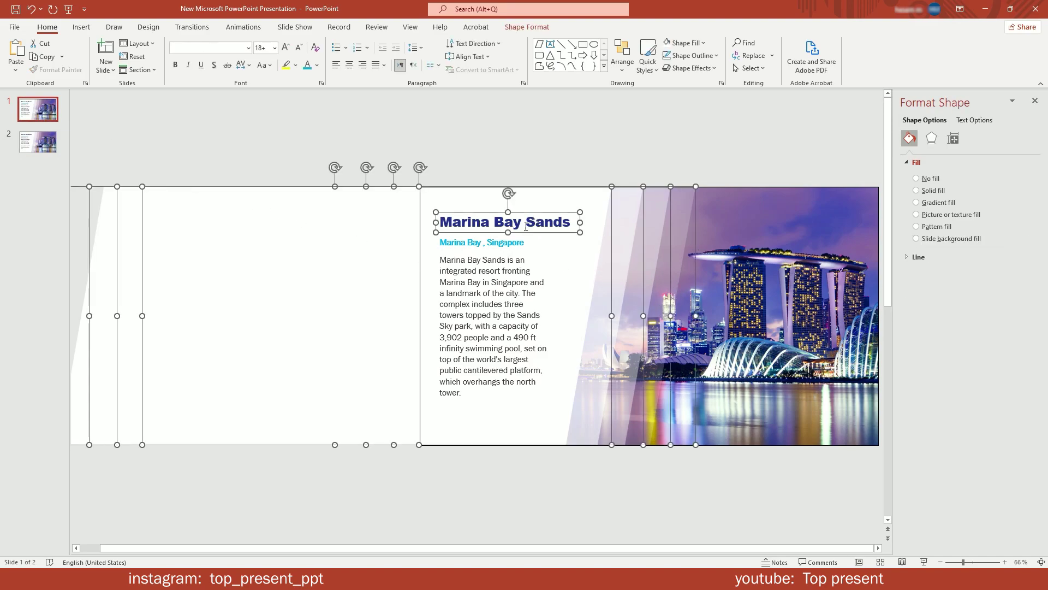
shift+click(495, 242)
shift+click(490, 292)
drag(584, 275, 306, 273)
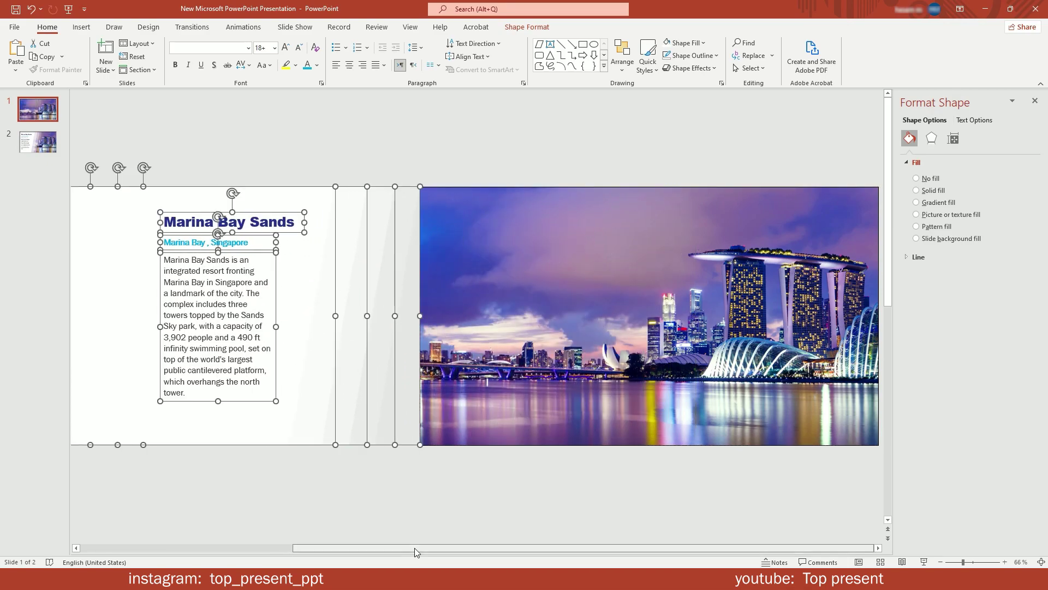
Step: Nudge the group further left, then shift the body text and subtitle left to stagger them from the title
scroll(634, 313, left, 3)
key(Escape)
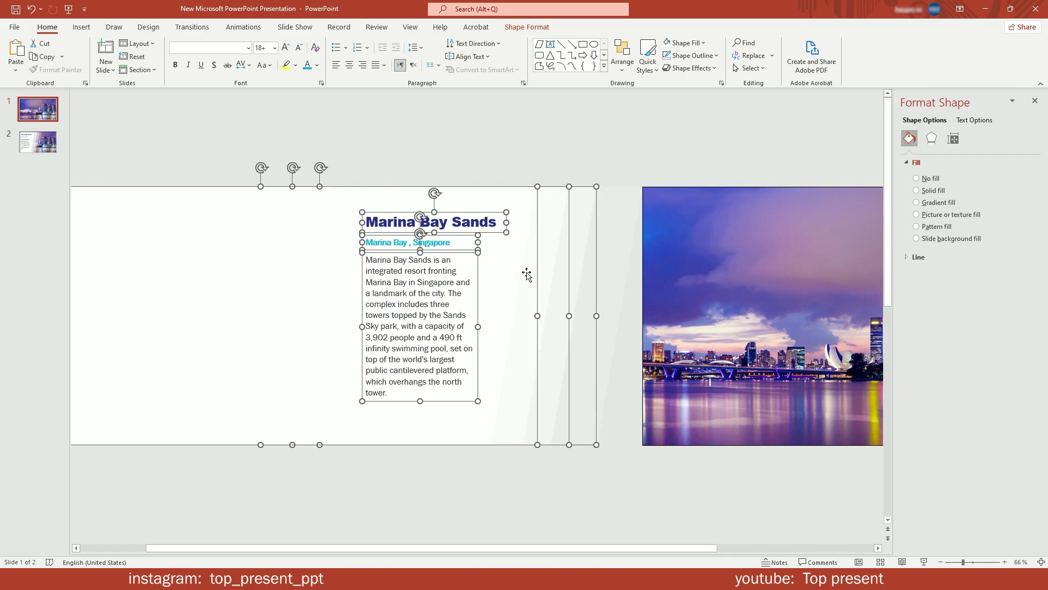
drag(505, 259, 284, 259)
shift+click(475, 205)
click(391, 242)
drag(407, 236, 350, 236)
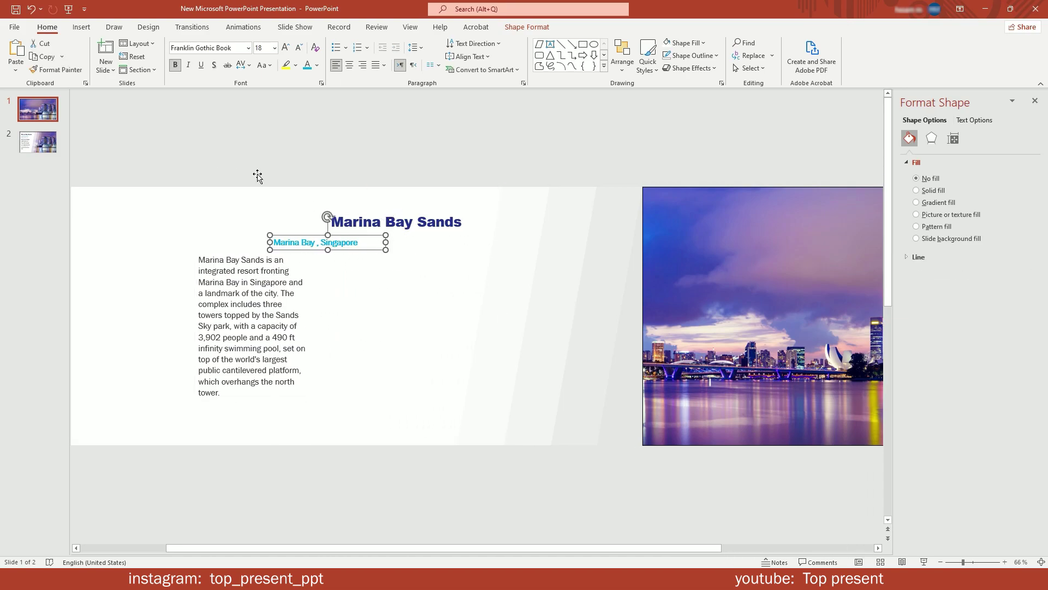
Step: Apply Morph to slide 2, duplicate it as slide 3, and select all of slide 3's objects
click(37, 141)
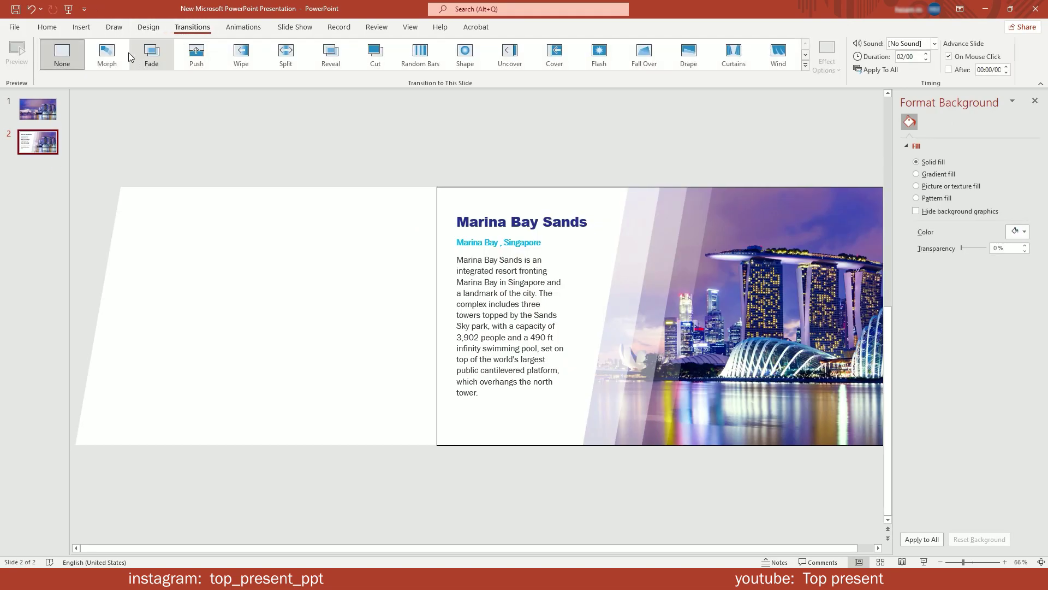
click(106, 54)
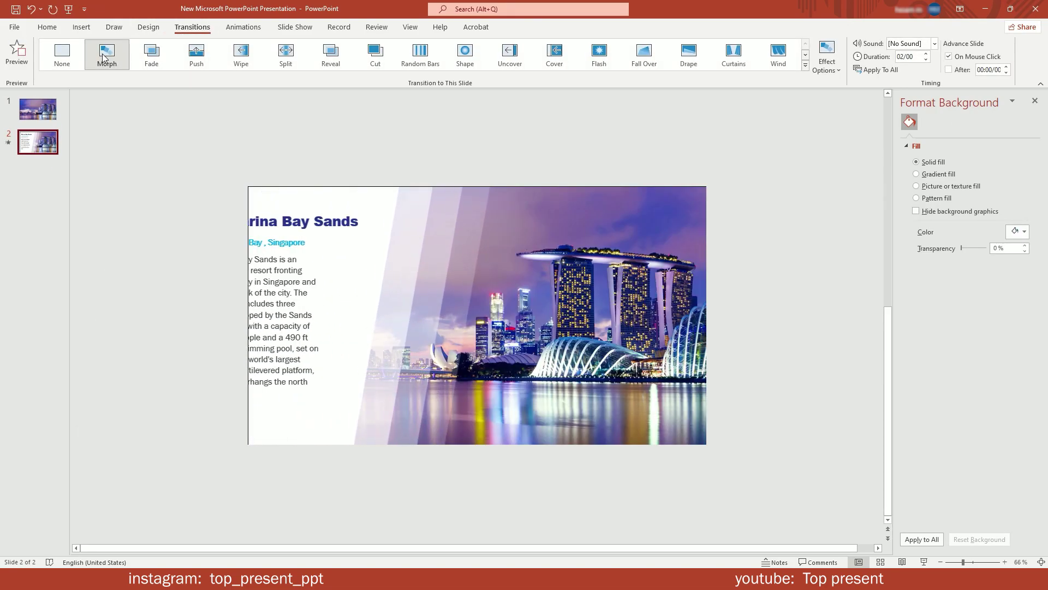
right_click(42, 148)
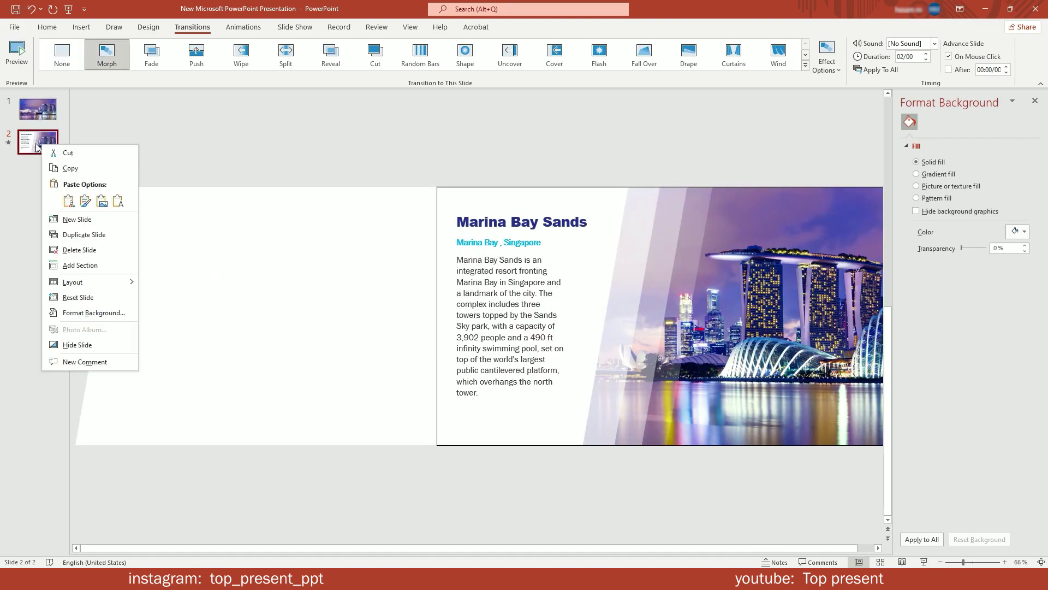
click(95, 233)
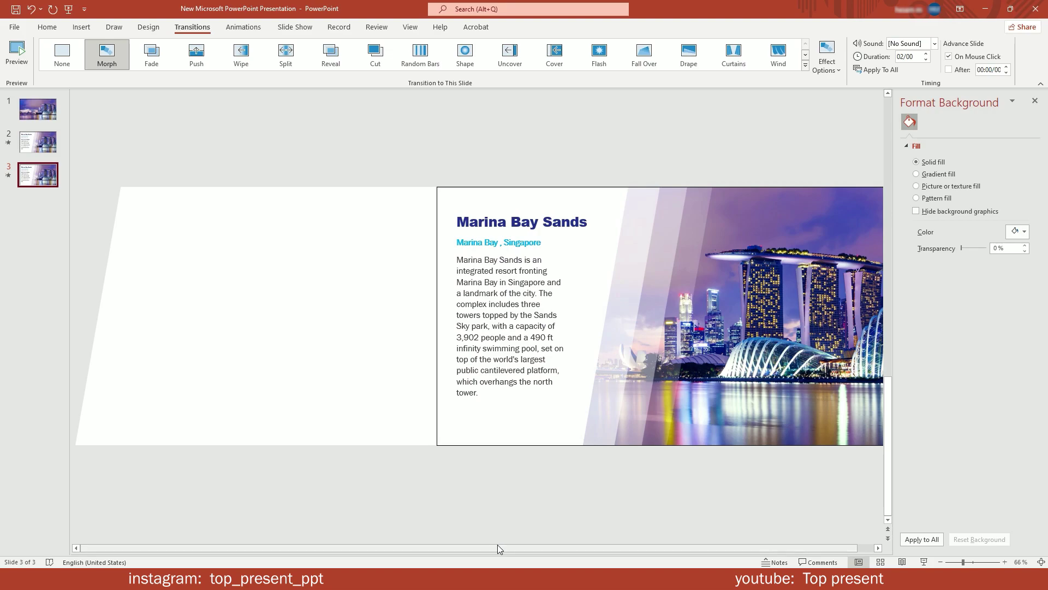
drag(498, 546, 577, 546)
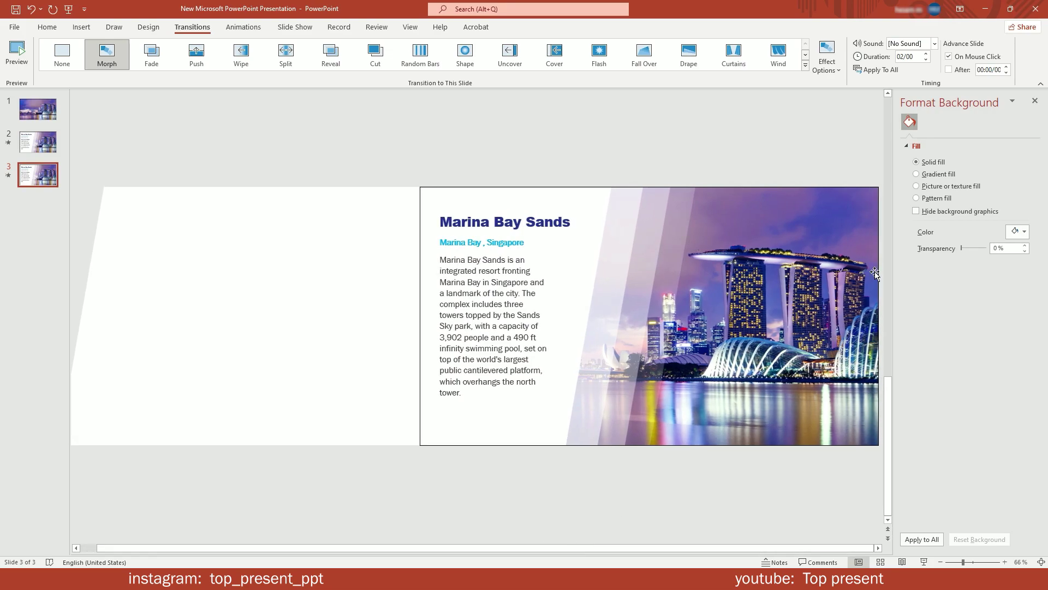
drag(880, 162, 23, 501)
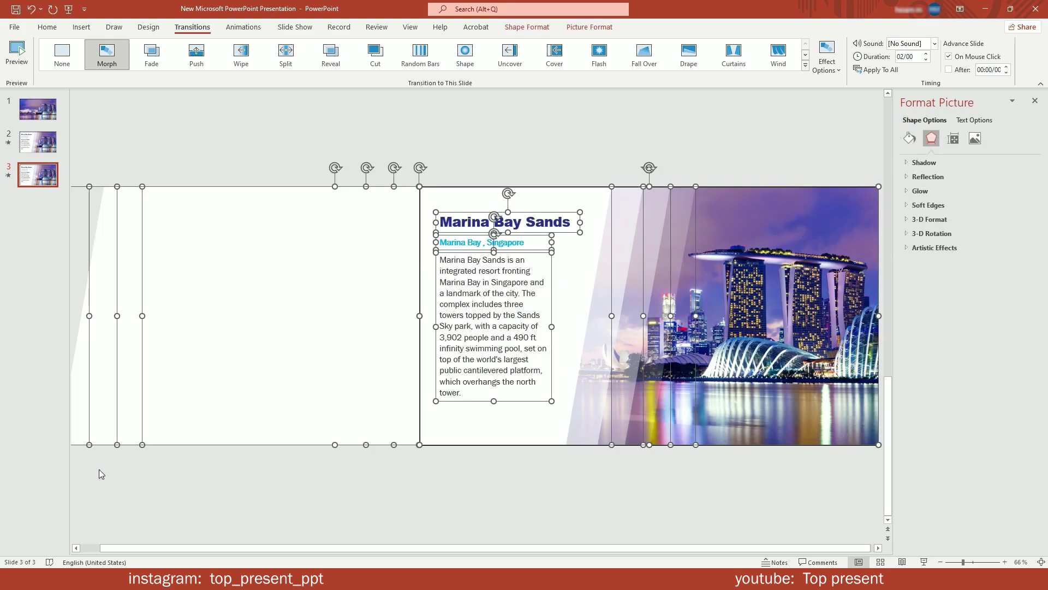
Step: Shift the Marina Bay content right, then paste the Golden Gate Bridge photo and enlarge it at bottom-left
scroll(341, 337, right, 1)
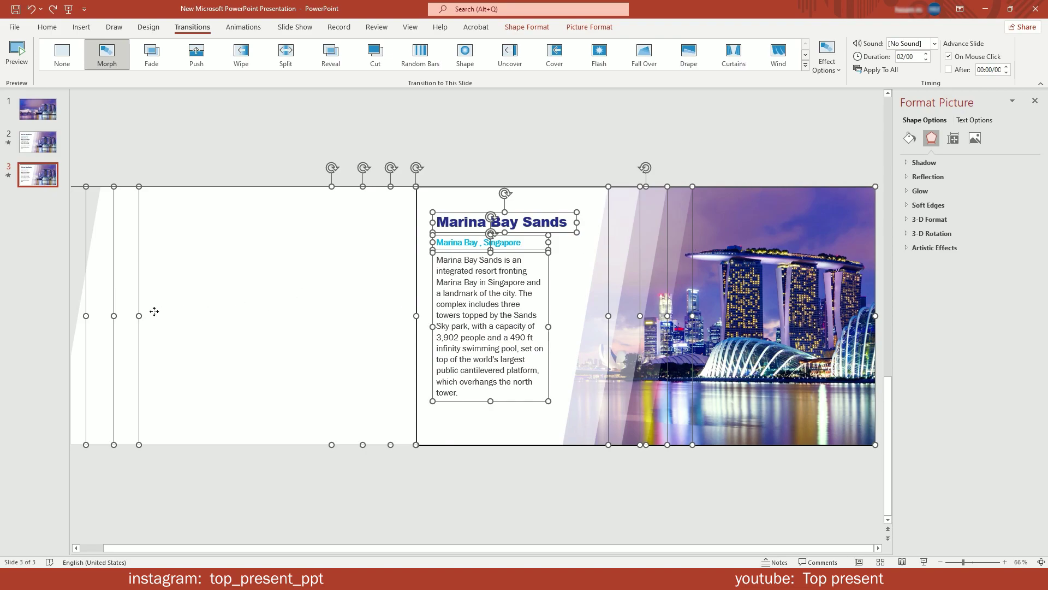
drag(154, 311, 647, 321)
scroll(647, 321, right, 5)
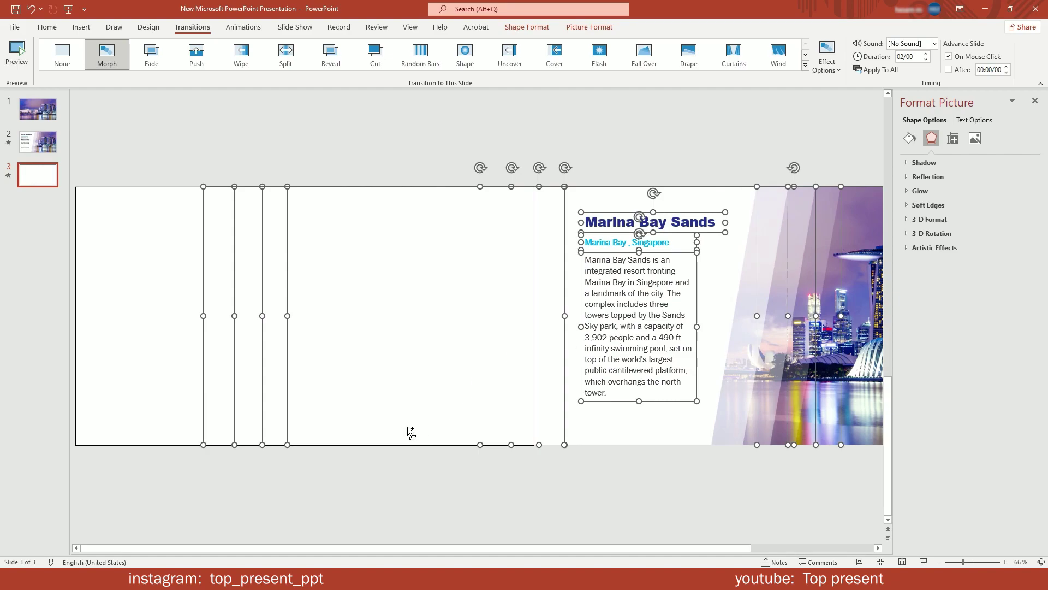
key(ctrl+v)
drag(316, 296, 211, 322)
drag(334, 254, 426, 205)
Step: Send the bridge photo to the back
right_click(319, 244)
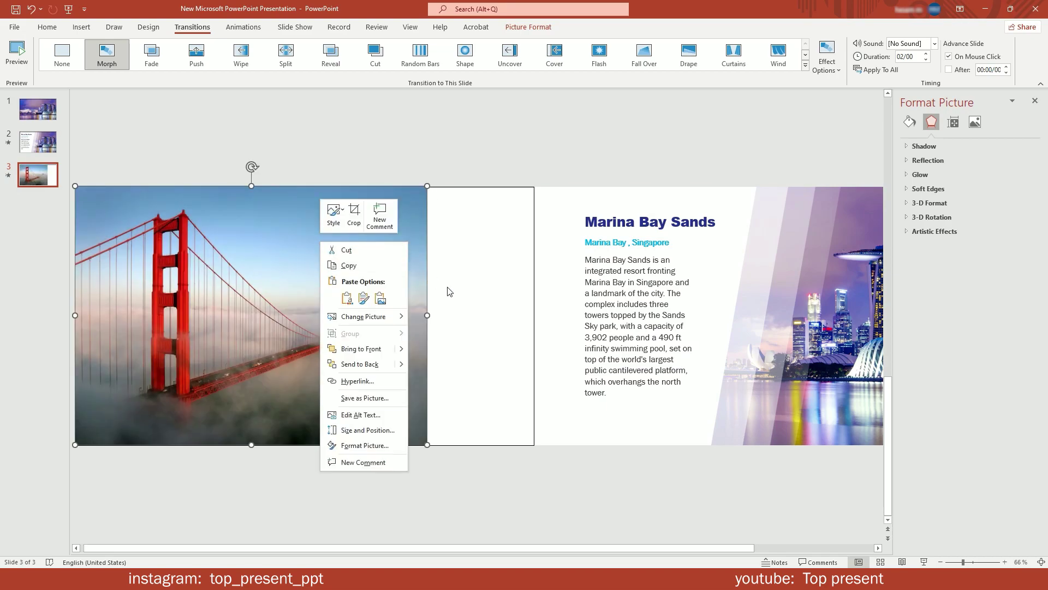
mouse_move(402, 367)
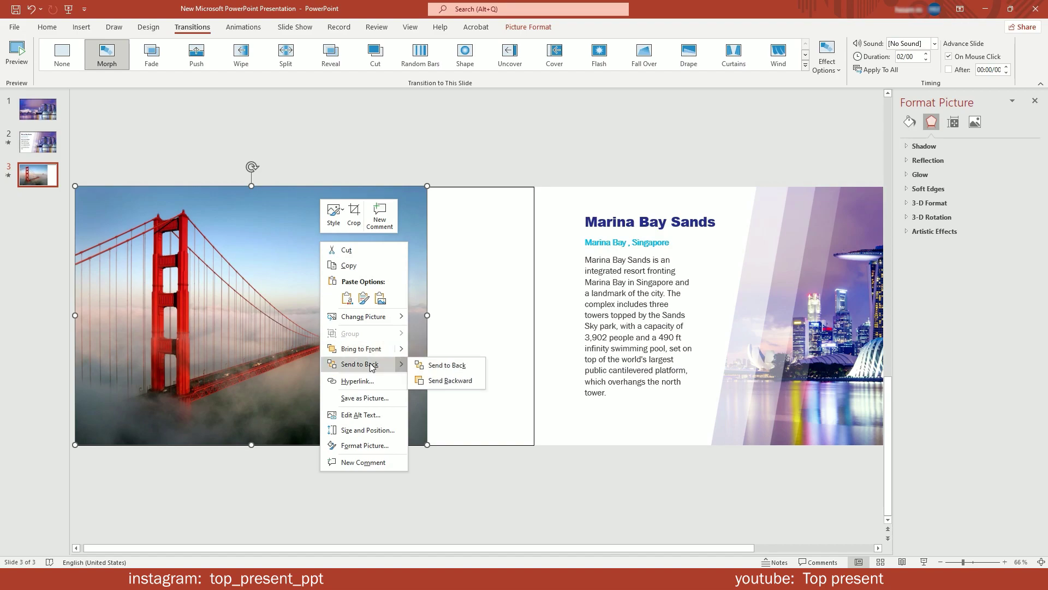
click(441, 365)
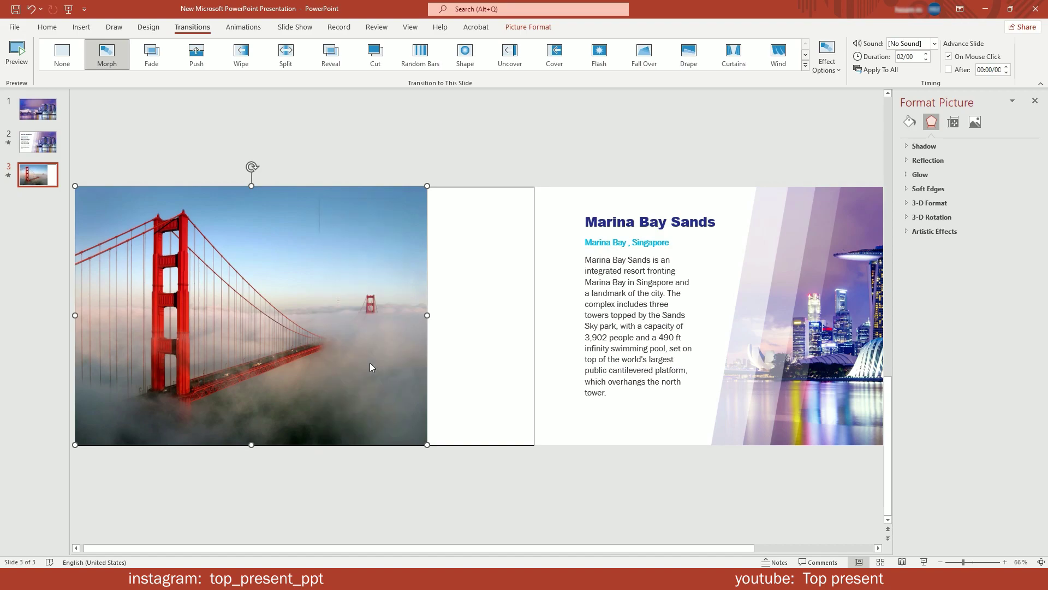
Step: Drag the white slanted shape right over the photo and select the 40% overlay
click(368, 110)
click(304, 272)
drag(304, 271, 435, 273)
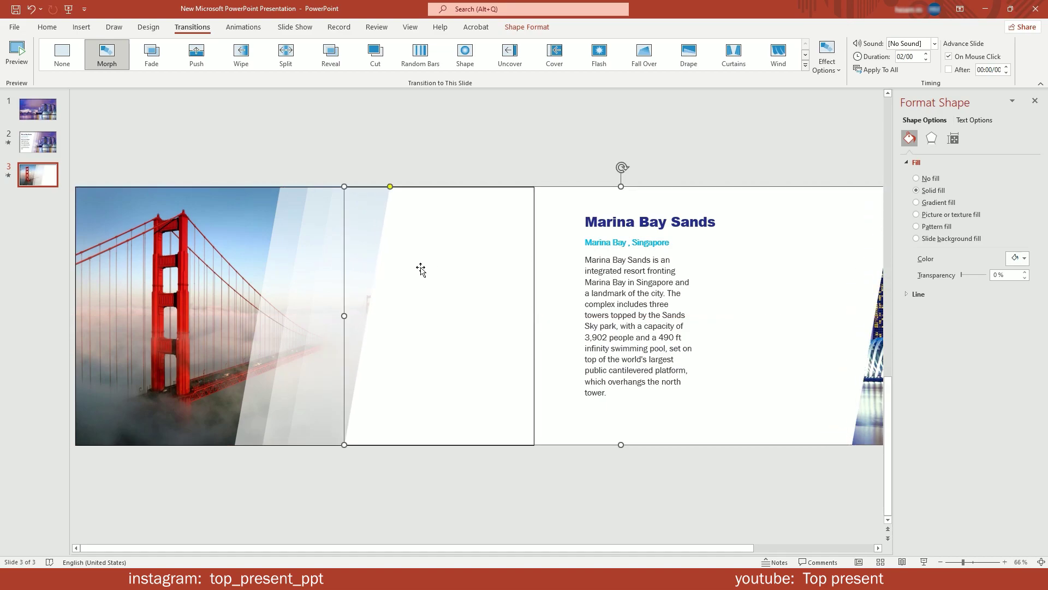
click(367, 269)
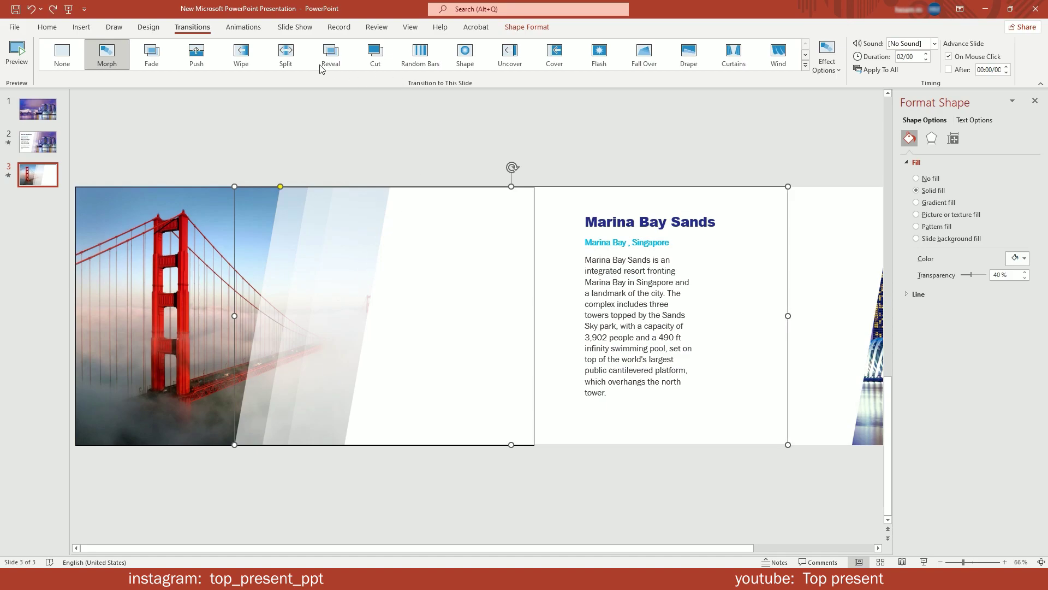
Step: Send the selected 40% overlay one layer backward
click(71, 25)
click(60, 28)
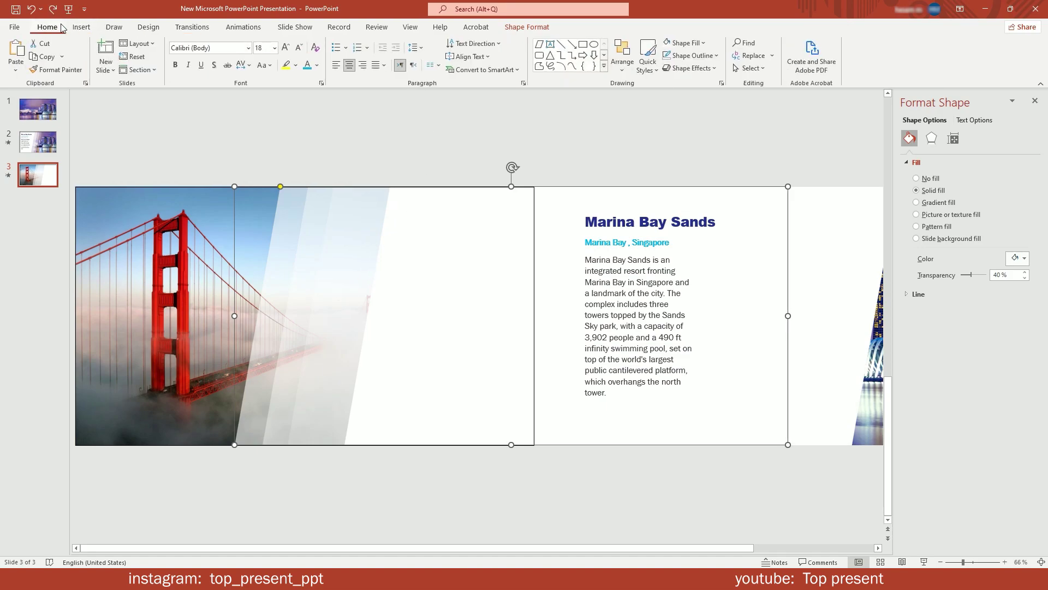
click(629, 65)
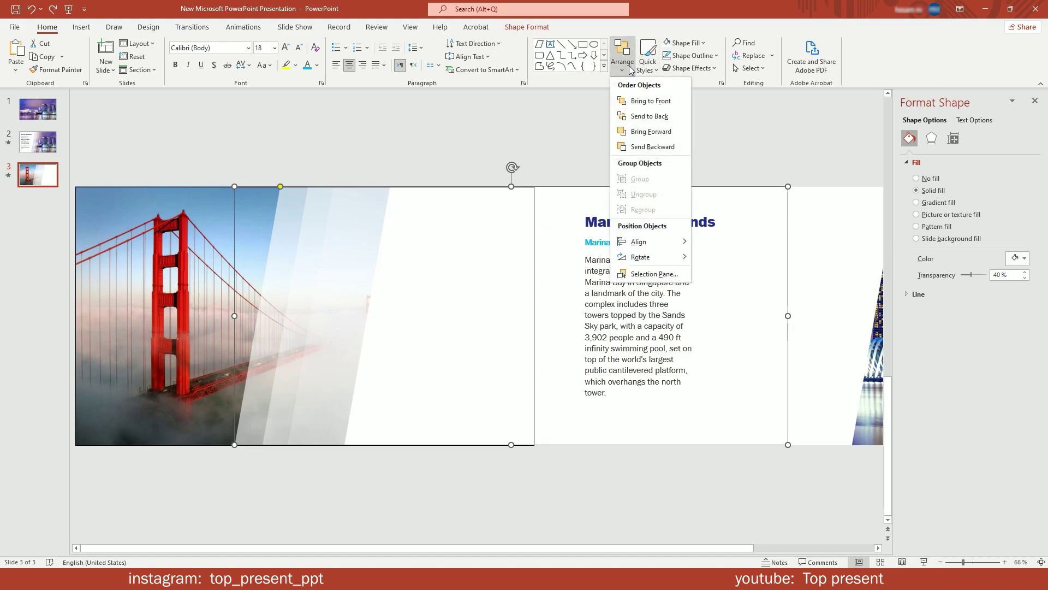
click(667, 149)
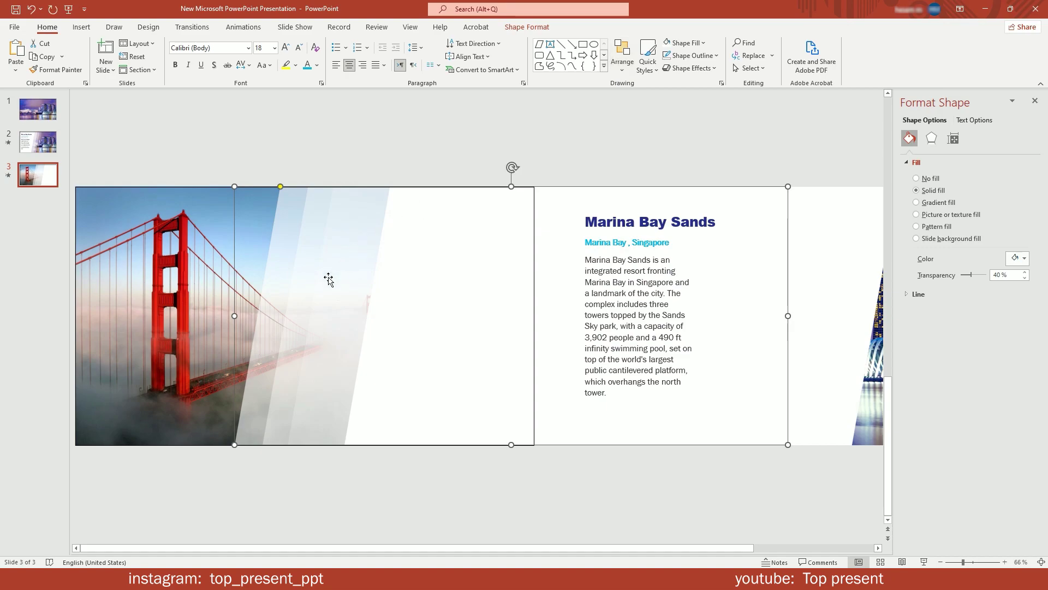
Step: Send the 60% overlay and a second overlay one layer backward together
click(302, 293)
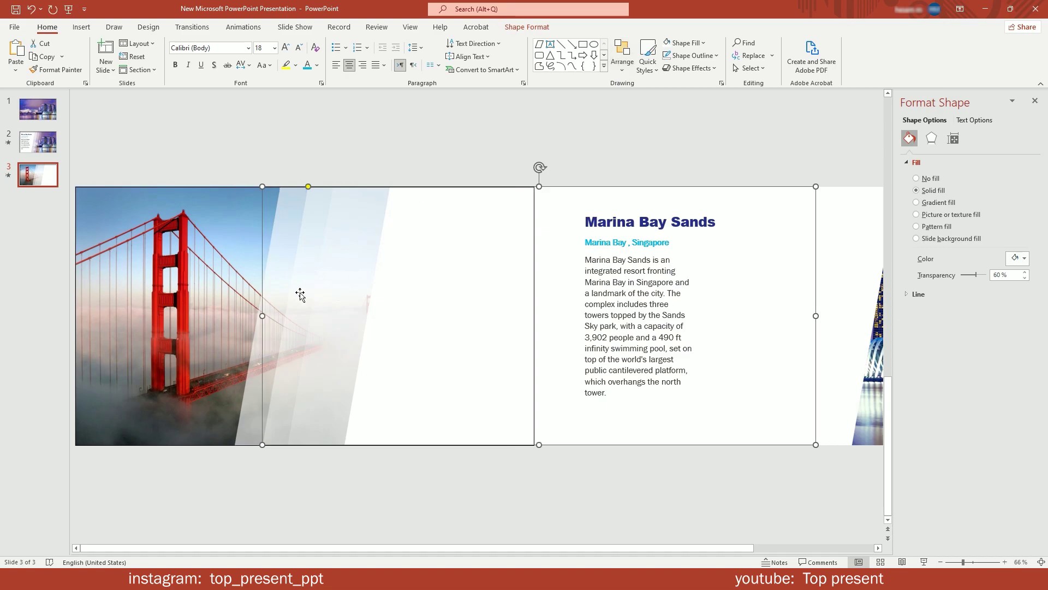
shift+click(245, 422)
click(623, 54)
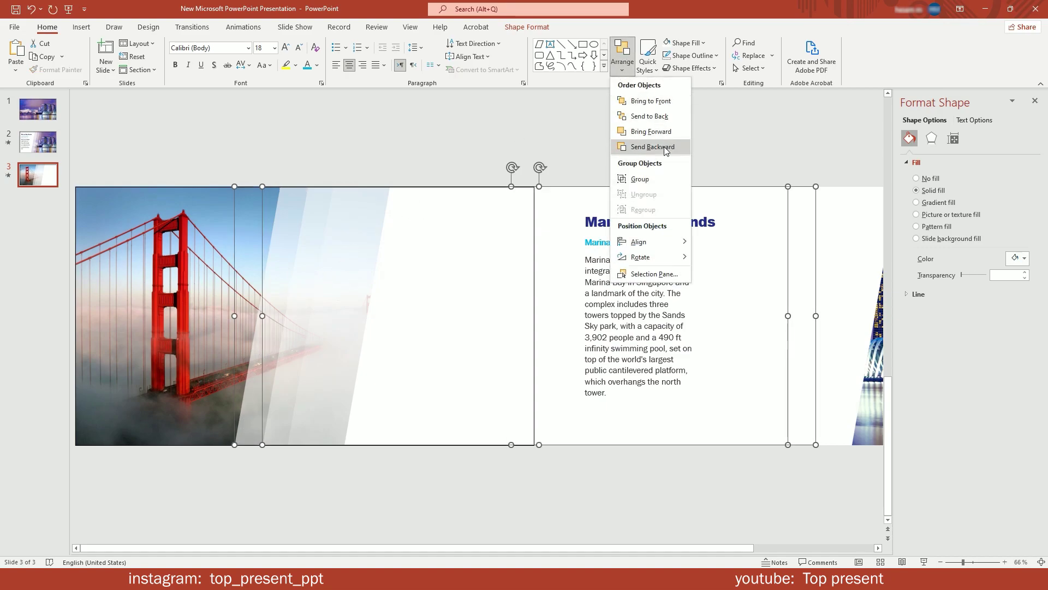
click(663, 146)
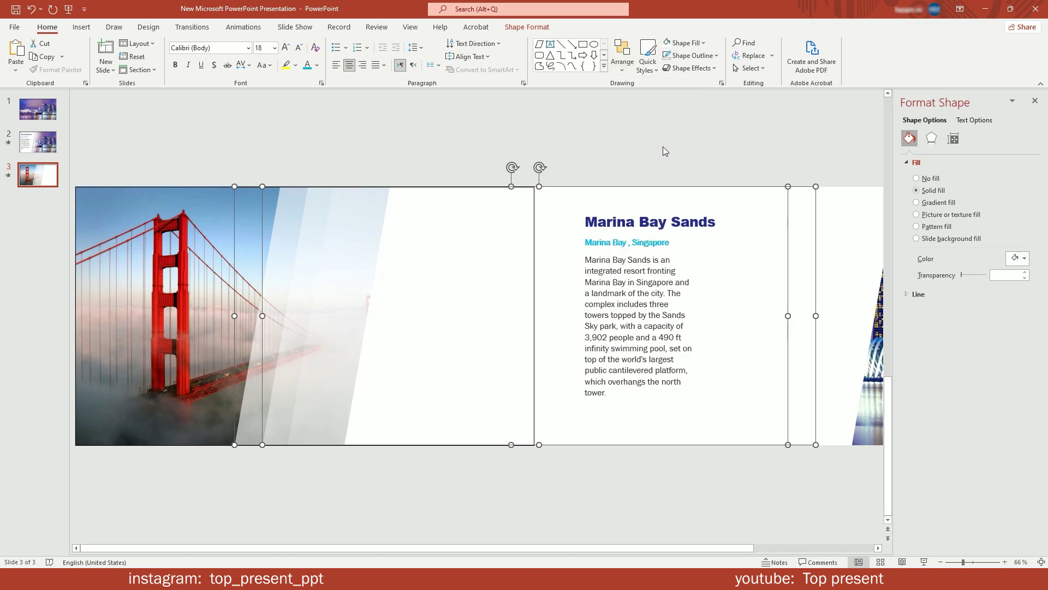
Step: Pick out the right overlay among the overlapping shapes and set its transparency to 40%
click(414, 146)
click(351, 285)
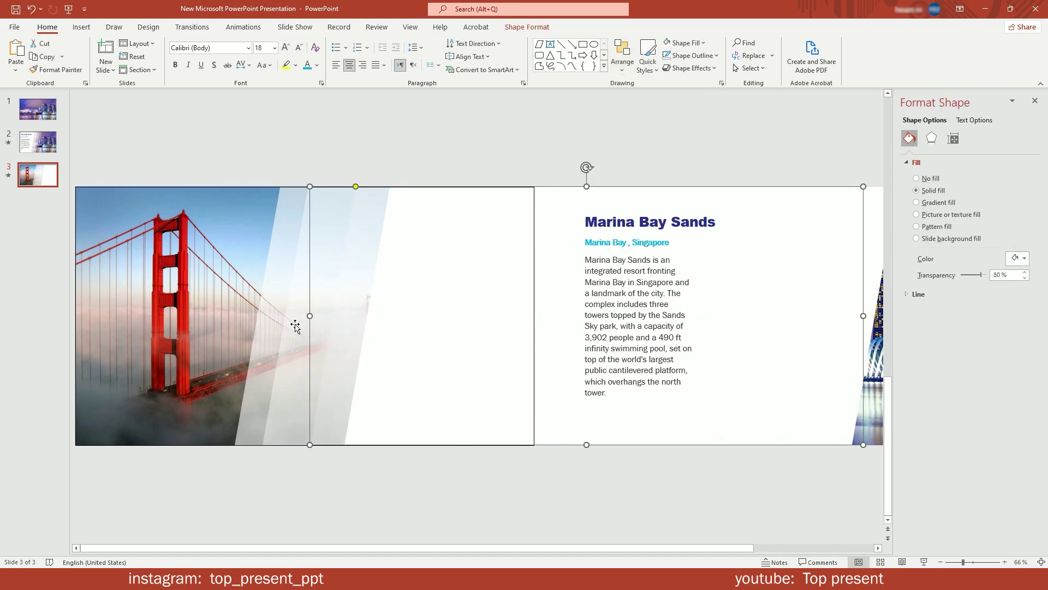
click(272, 353)
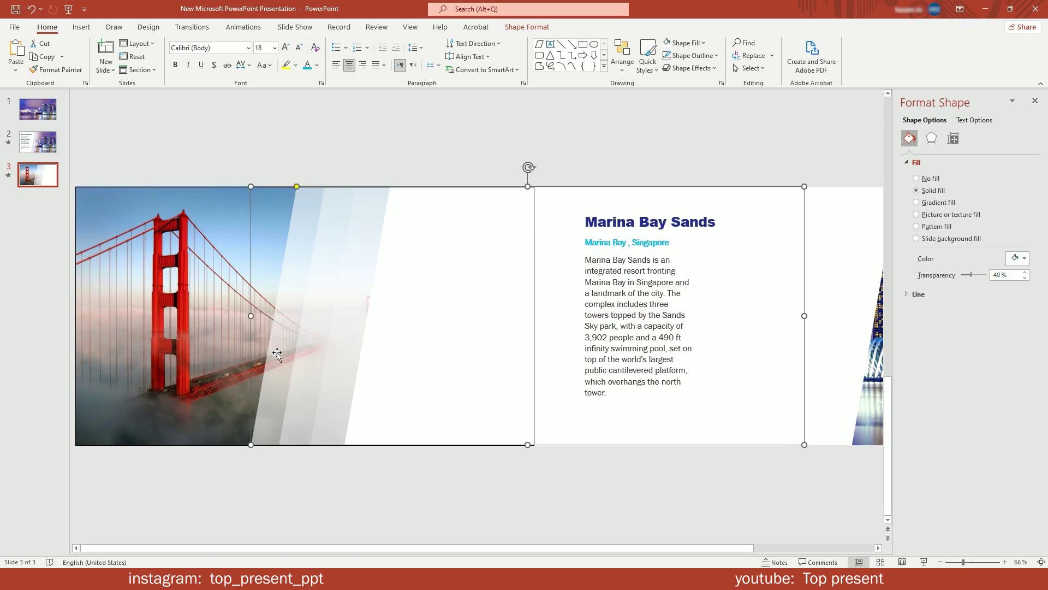
click(356, 315)
click(415, 300)
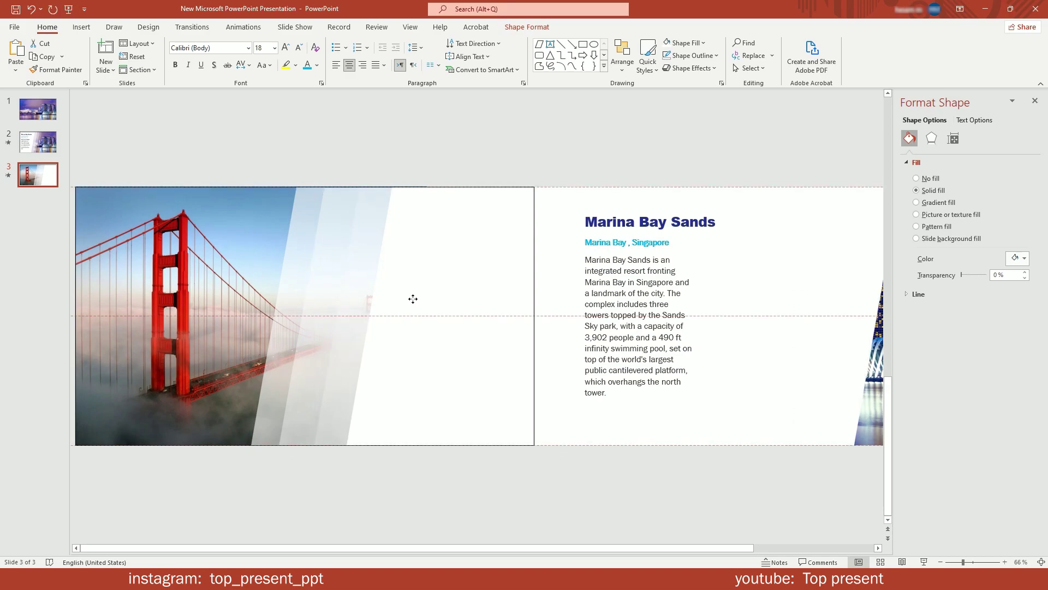
click(360, 285)
click(304, 367)
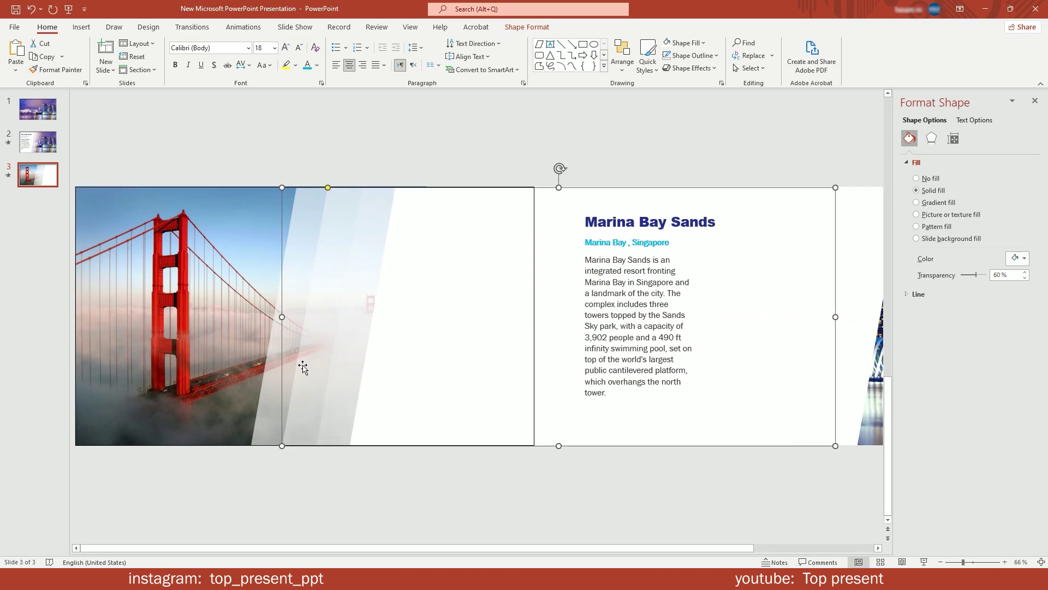
click(265, 379)
click(407, 317)
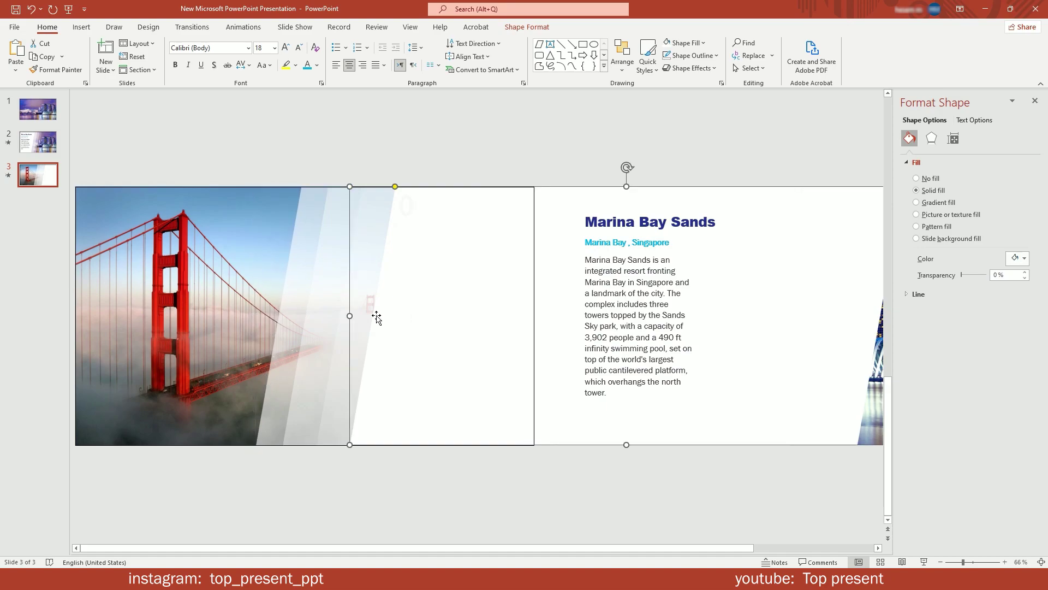
click(359, 317)
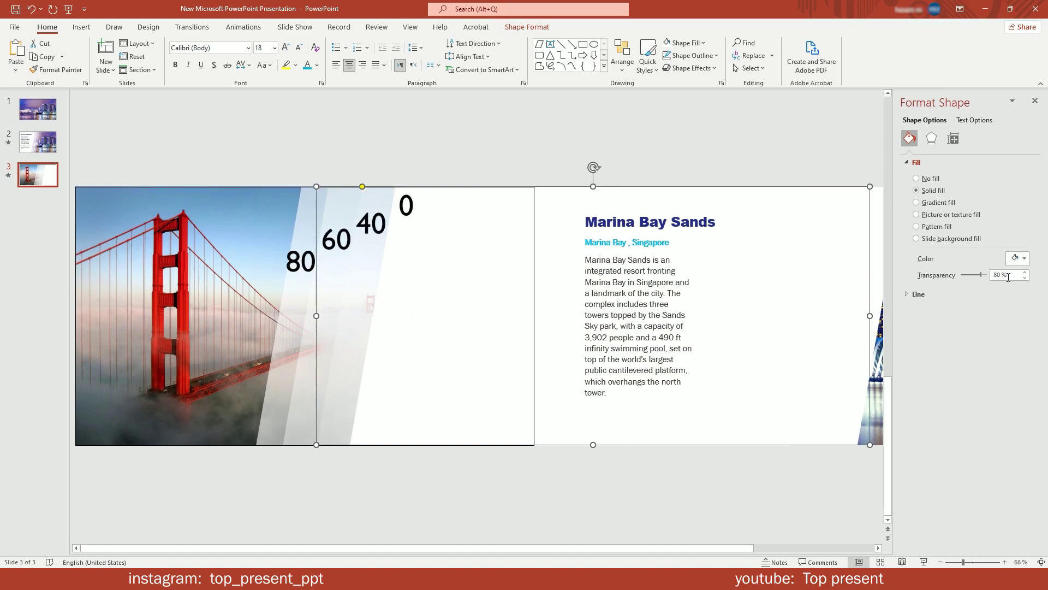
click(982, 275)
text(40)
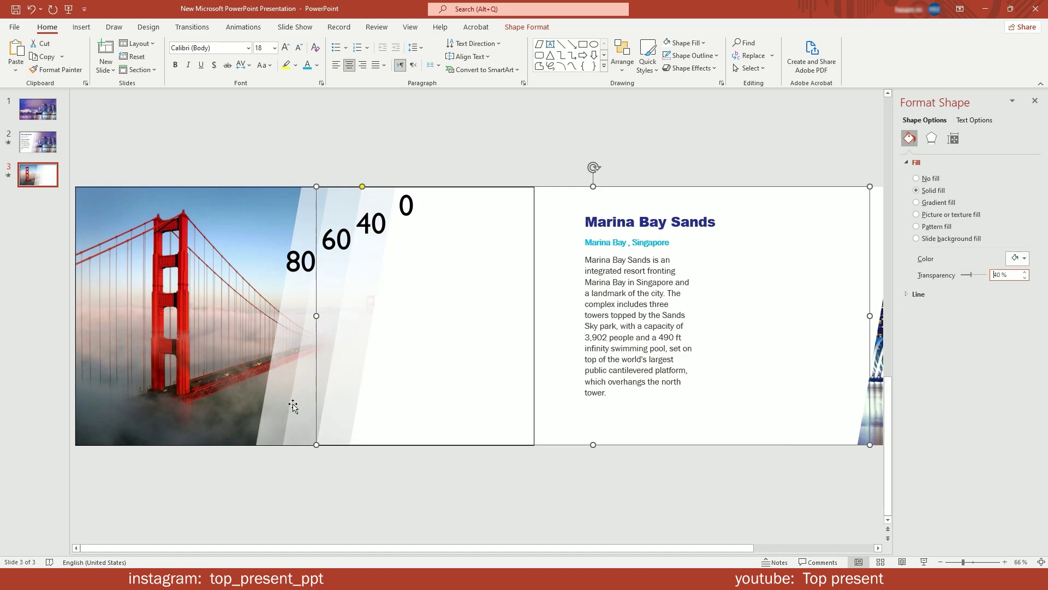
Step: Set the leftmost overlay's transparency to 80%
click(300, 404)
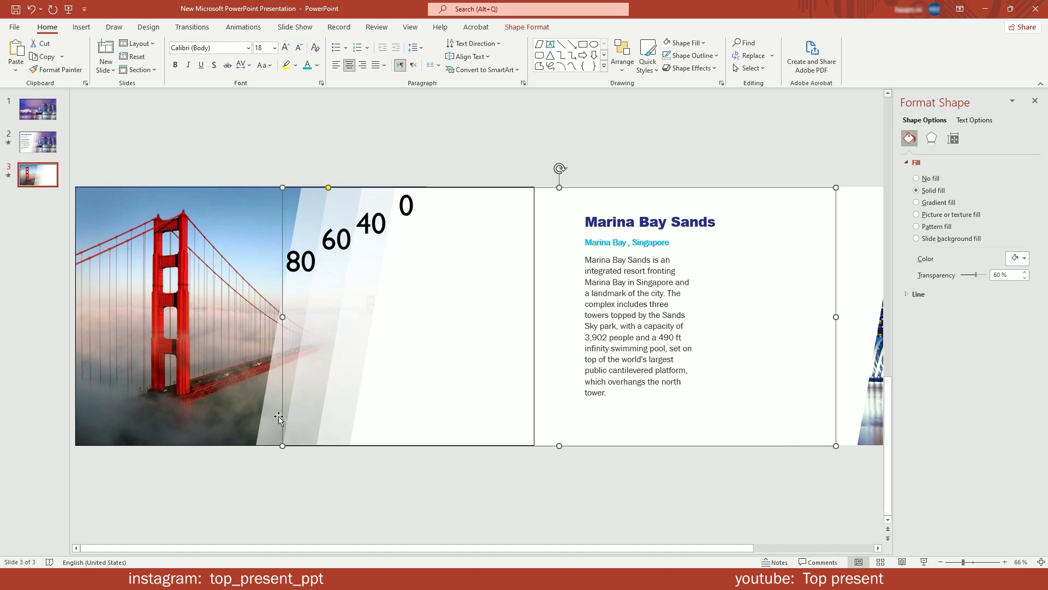
click(266, 430)
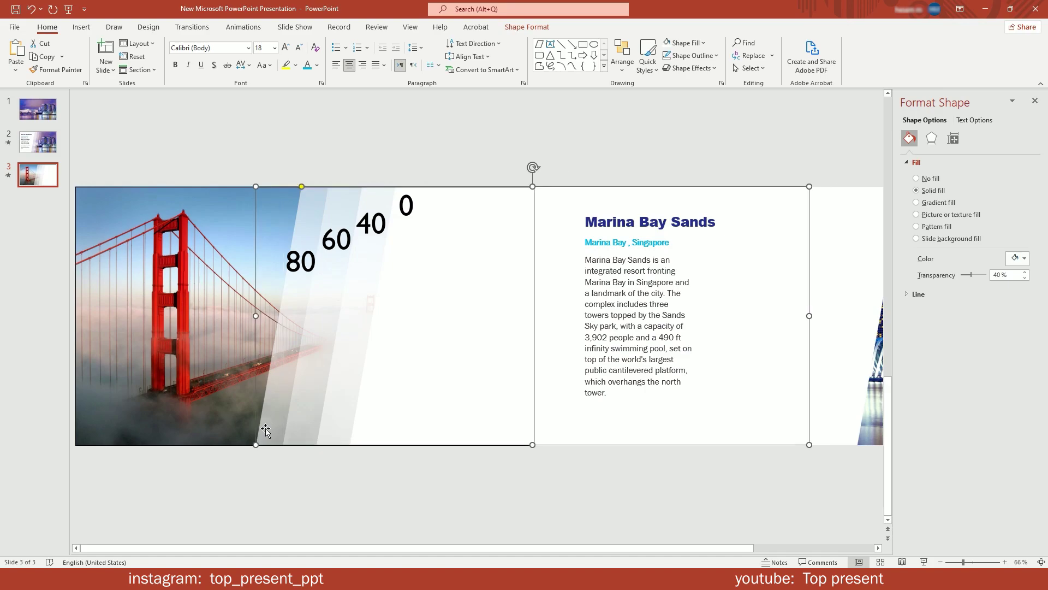
triple_click(1001, 275)
text(80)
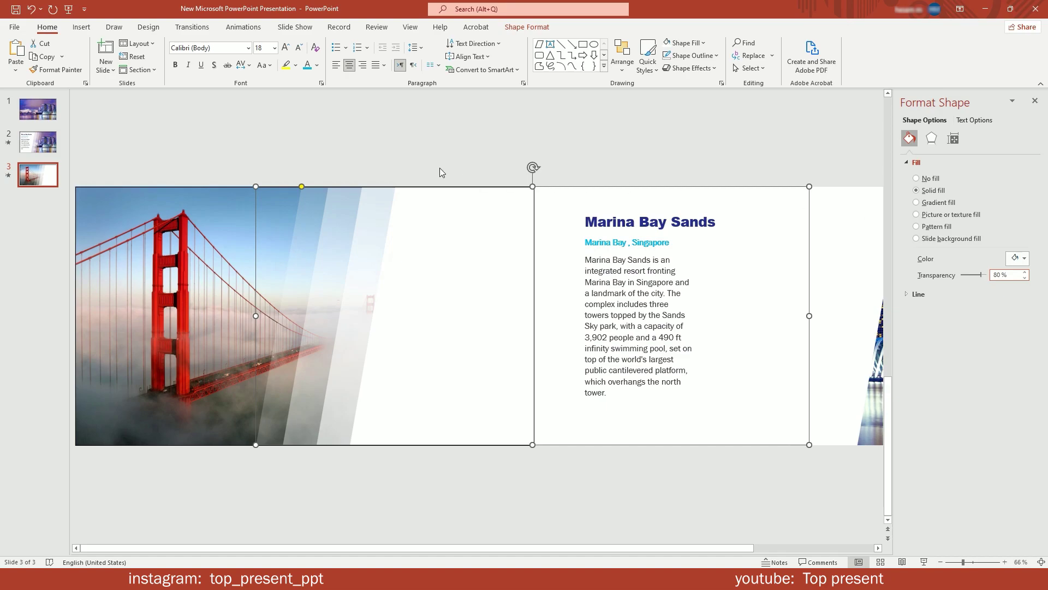
Step: Add a 'Golden Gate' title text box in Arial Black at 28 pt
click(402, 164)
click(549, 44)
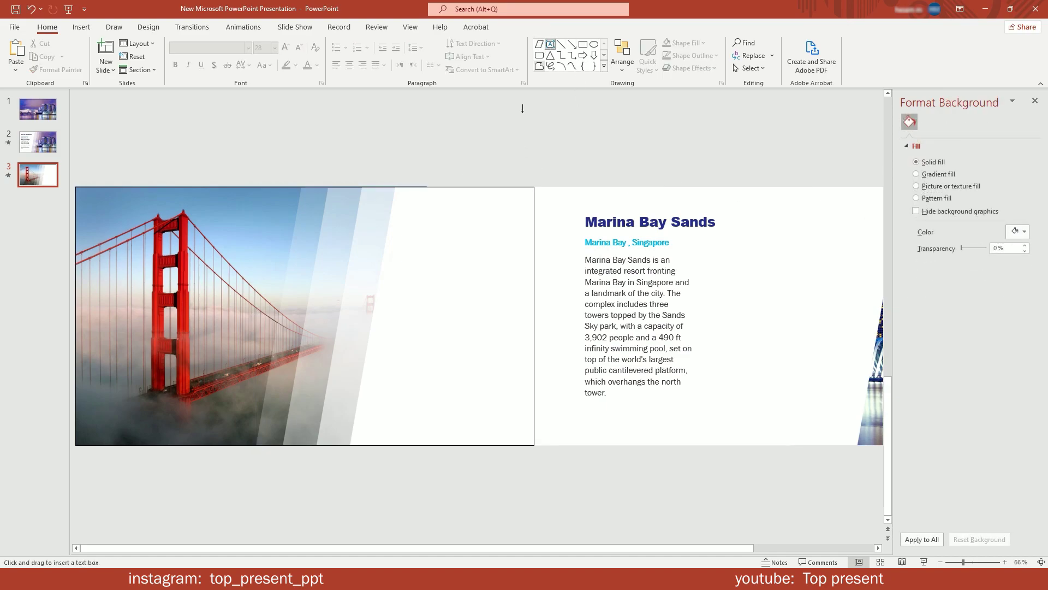
drag(402, 267, 505, 304)
text(Golden Gate)
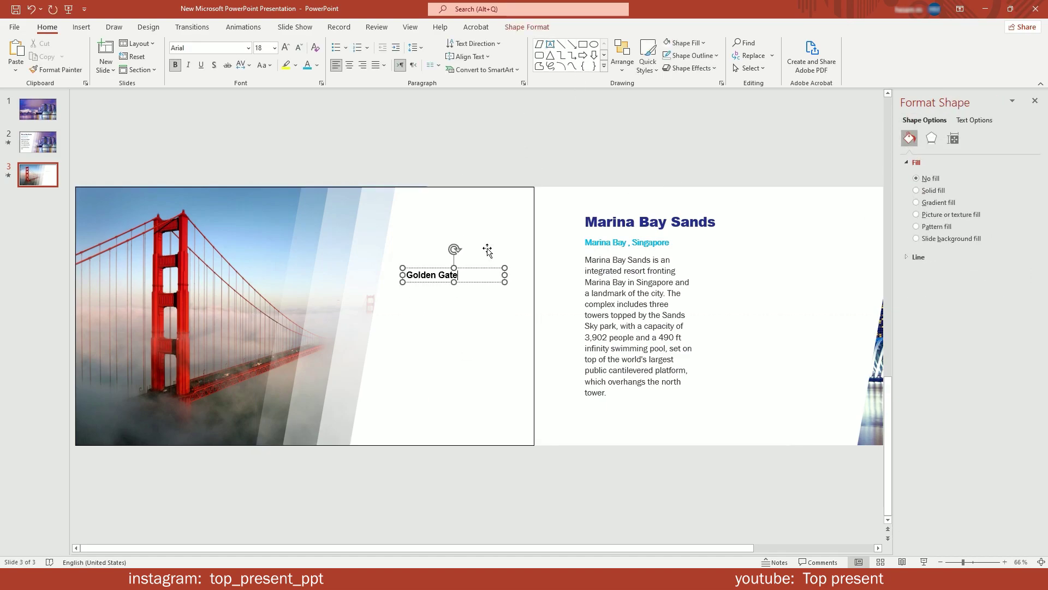
click(480, 268)
click(207, 47)
text(Arial Black)
key(Return)
click(285, 47)
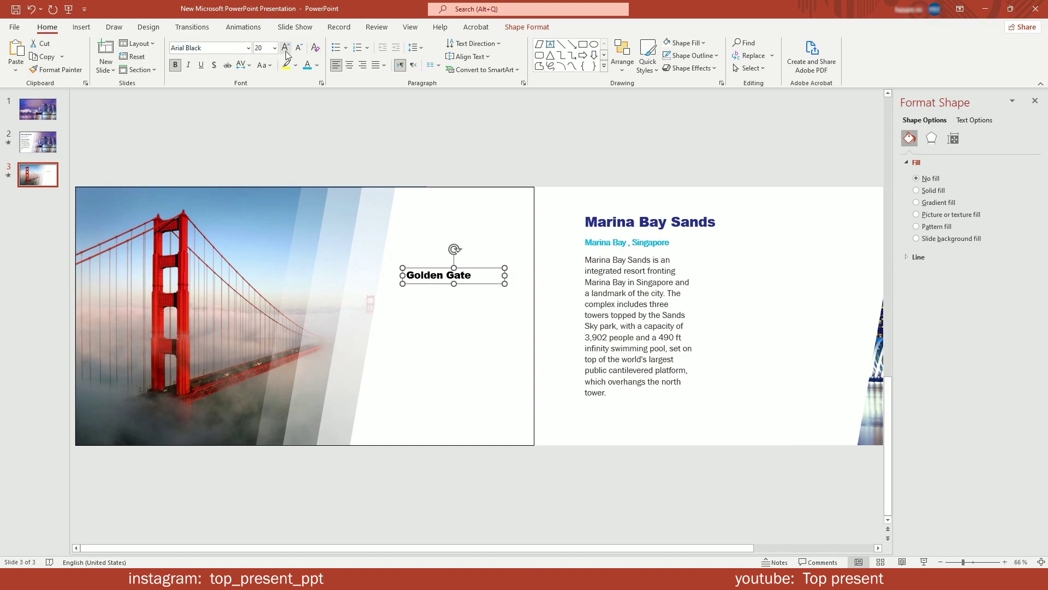
click(285, 47)
click(285, 48)
click(285, 47)
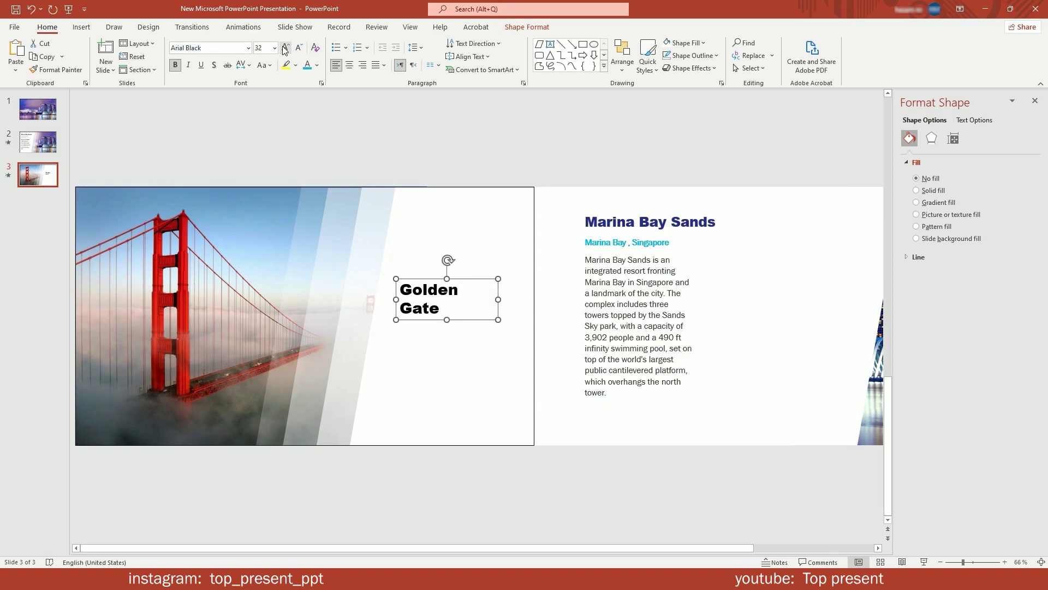
click(299, 48)
Step: Add a pasted 'San Francisco, US' subtitle below it in bold Franklin Gothic Book
click(550, 44)
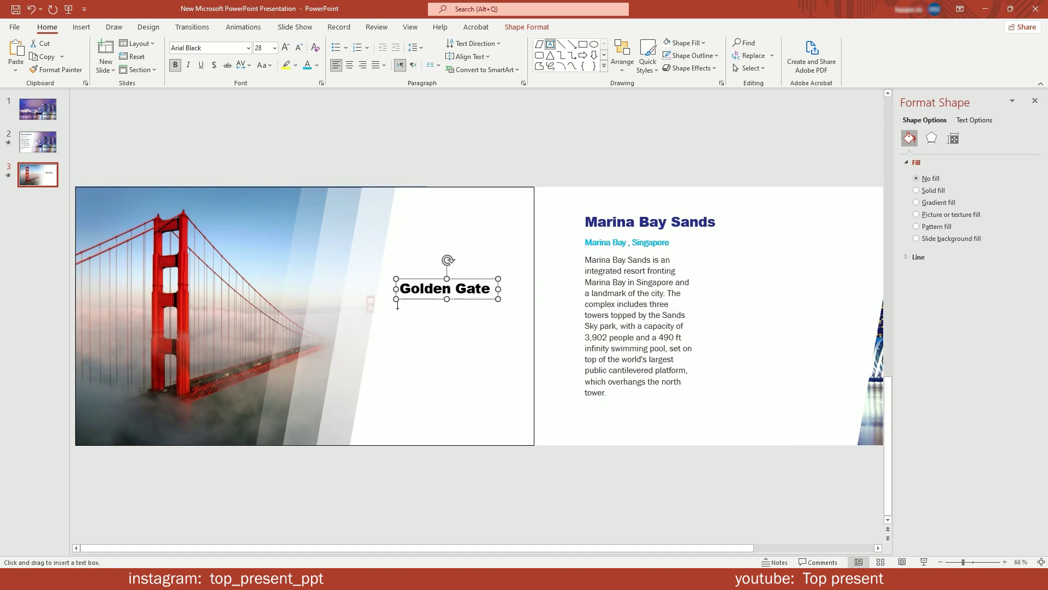
mouse_move(393, 308)
mouse_down()
mouse_move(500, 330)
mouse_move(470, 307)
mouse_up()
right_click(466, 314)
text(San Francisco, US)
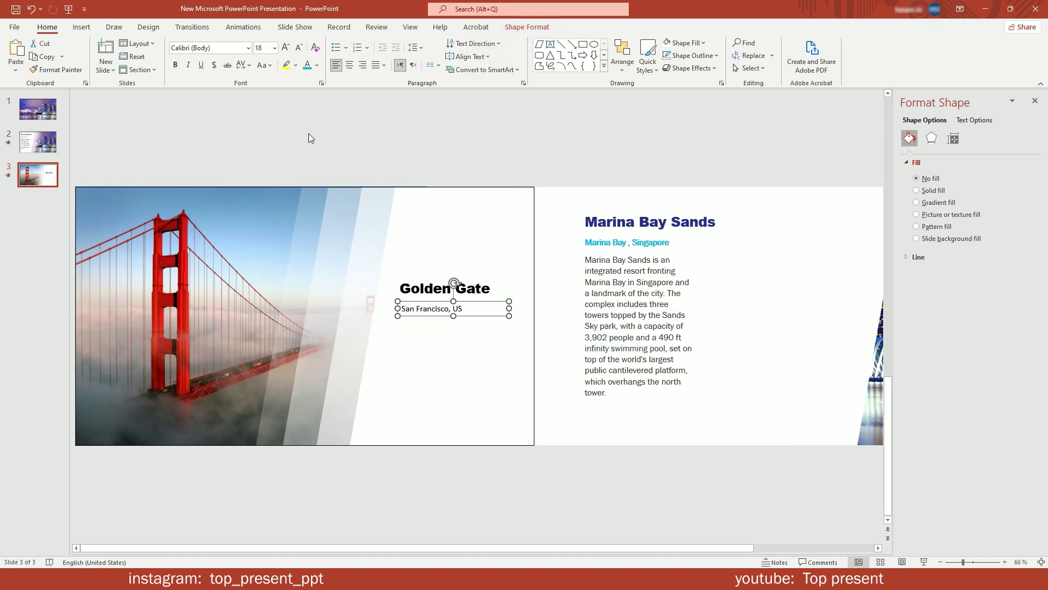
key(ctrl+shift+f)
text(Franklin Gothic Book)
key(Return)
click(173, 65)
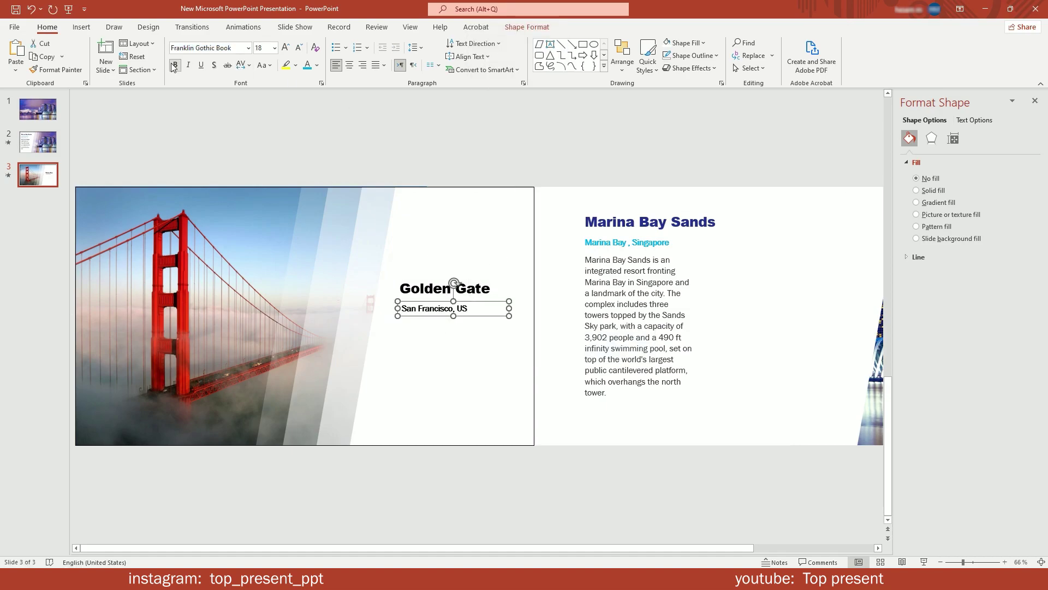
Step: Add the pasted Golden Gate description paragraph below in Franklin Gothic Book
click(549, 44)
drag(396, 327, 515, 424)
right_click(442, 349)
text(Each year the Golden Gate Bridge attracts more than 10 million visitors to take in its tremendous 746 foot tall towers, sweeping main cables, signature International Orange color and Art Deco styling. It is a sensory experience featuring color, light and sound.)
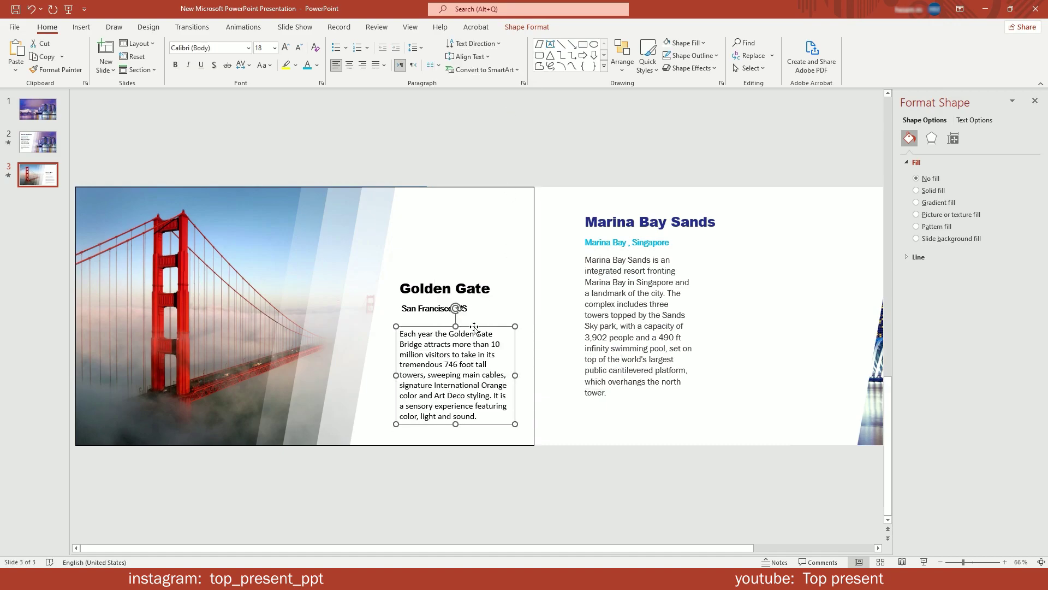
key(ctrl+shift+f)
text(Franklin Gothic Book)
key(Return)
drag(473, 327, 481, 318)
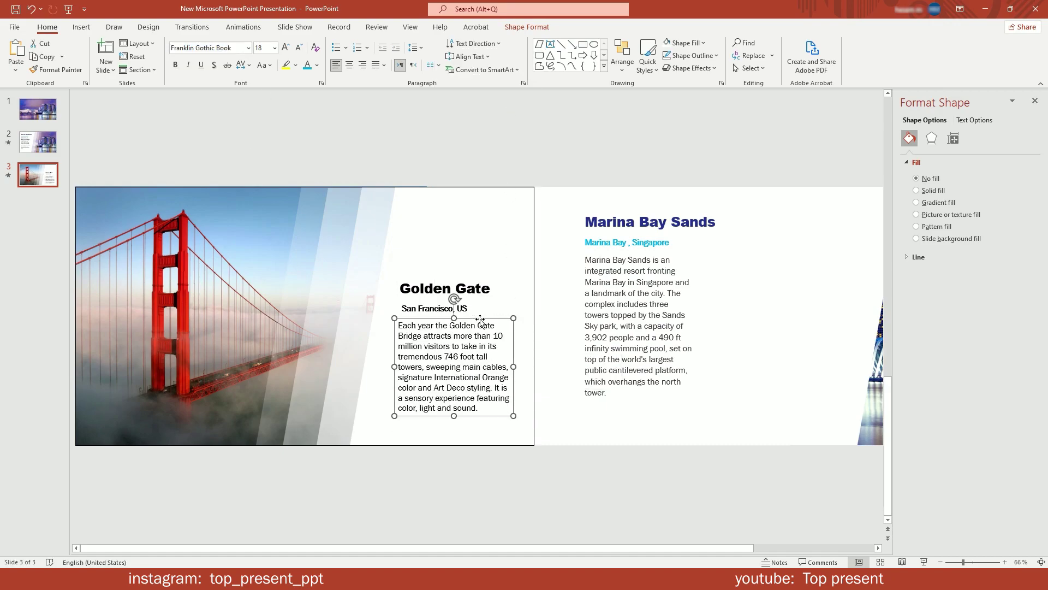
Step: Color the description black, the subtitle light blue, and the title with the bridge's red via Eyedropper
click(317, 65)
click(316, 91)
click(428, 305)
click(317, 65)
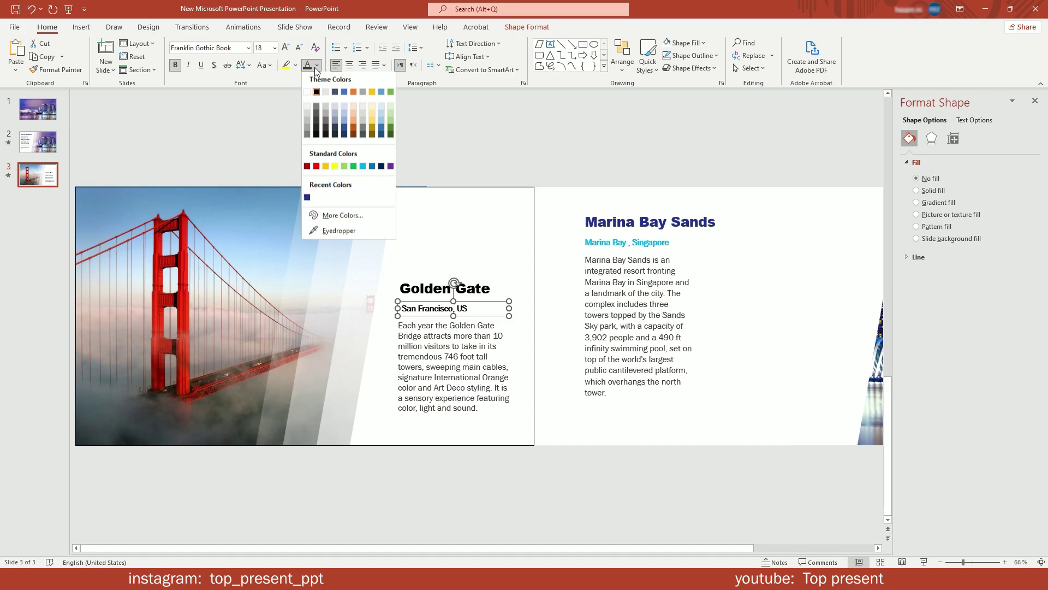
click(363, 166)
click(445, 288)
click(317, 65)
click(338, 231)
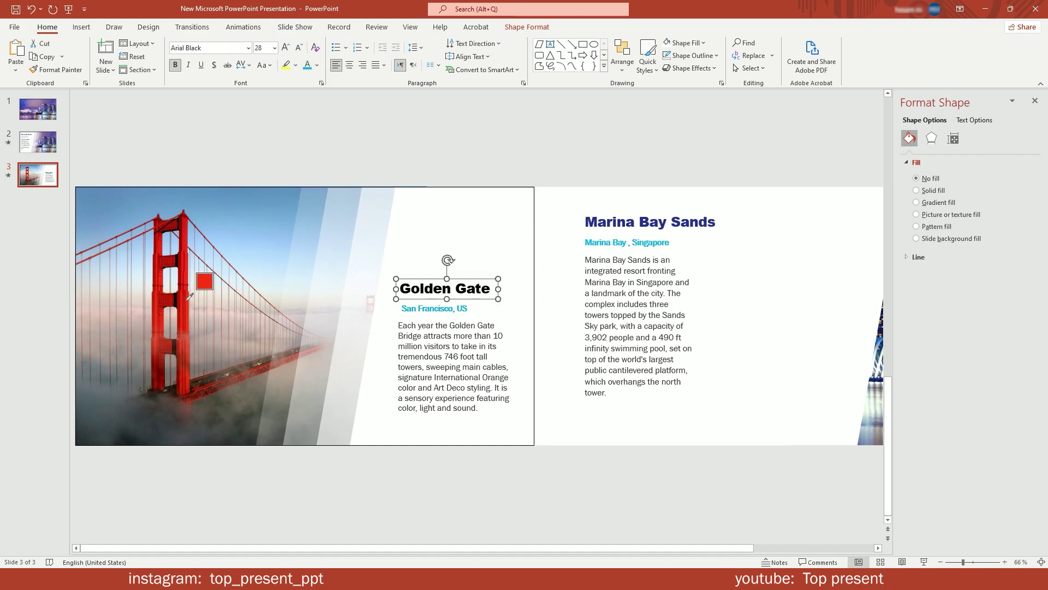
click(189, 297)
Step: Fine-tune the positions of the subtitle and title boxes
click(445, 307)
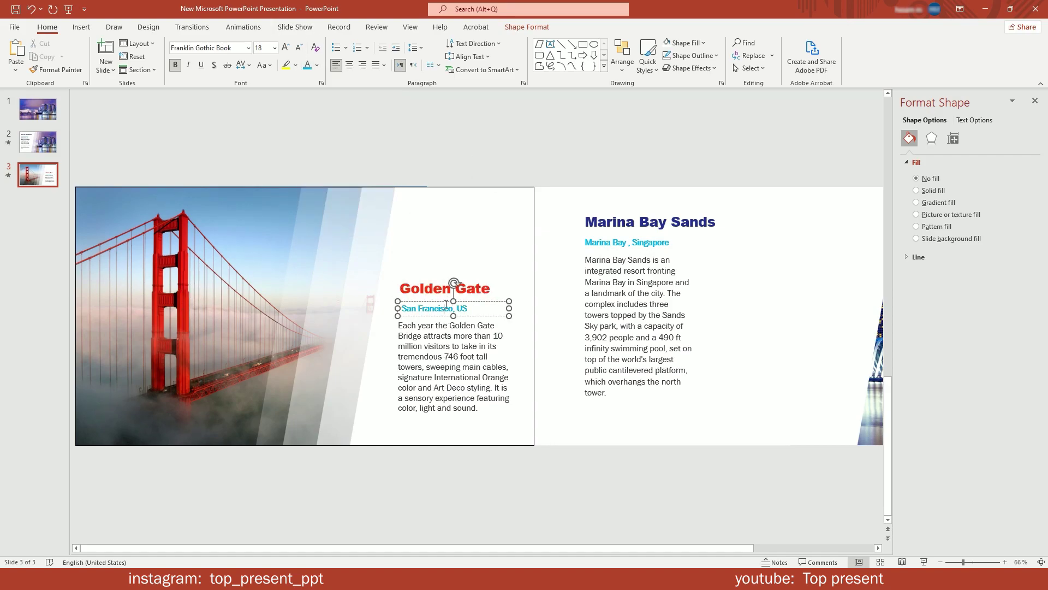
mouse_move(436, 301)
mouse_down()
mouse_move(436, 278)
mouse_move(442, 302)
mouse_up()
click(435, 279)
click(433, 268)
click(430, 311)
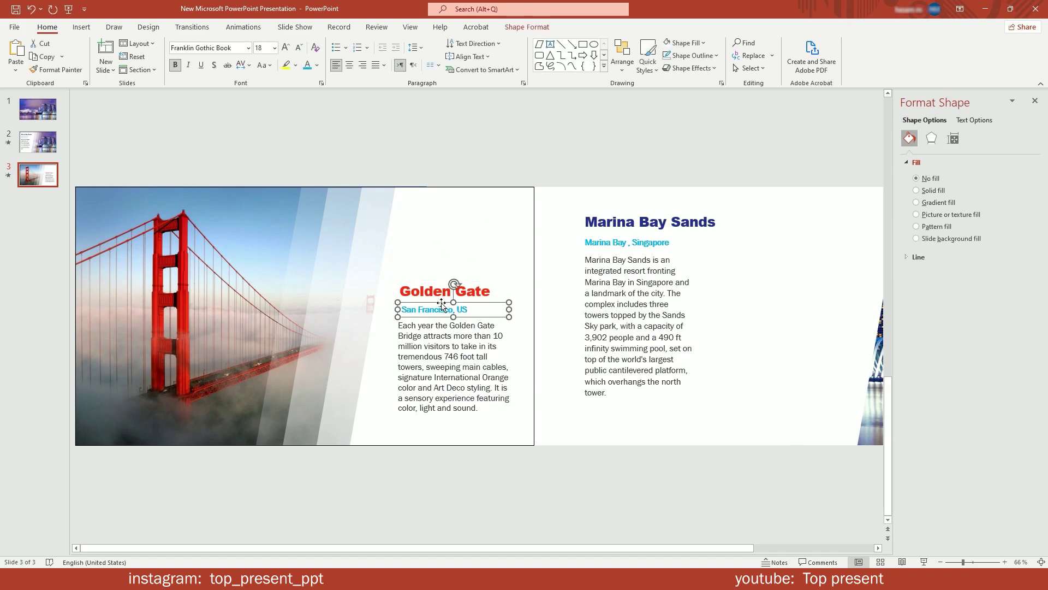
click(495, 134)
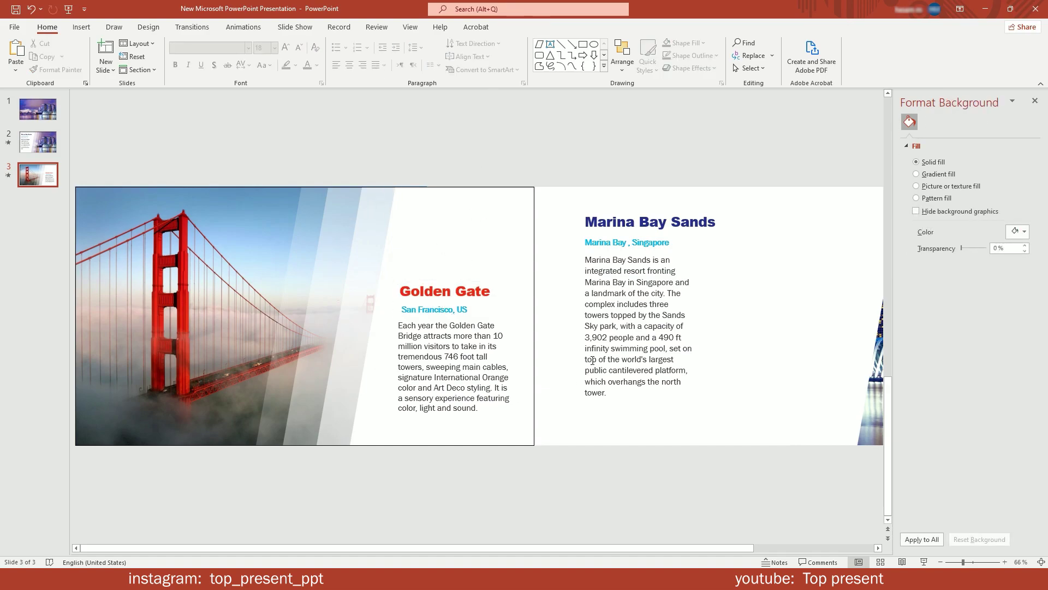
click(192, 27)
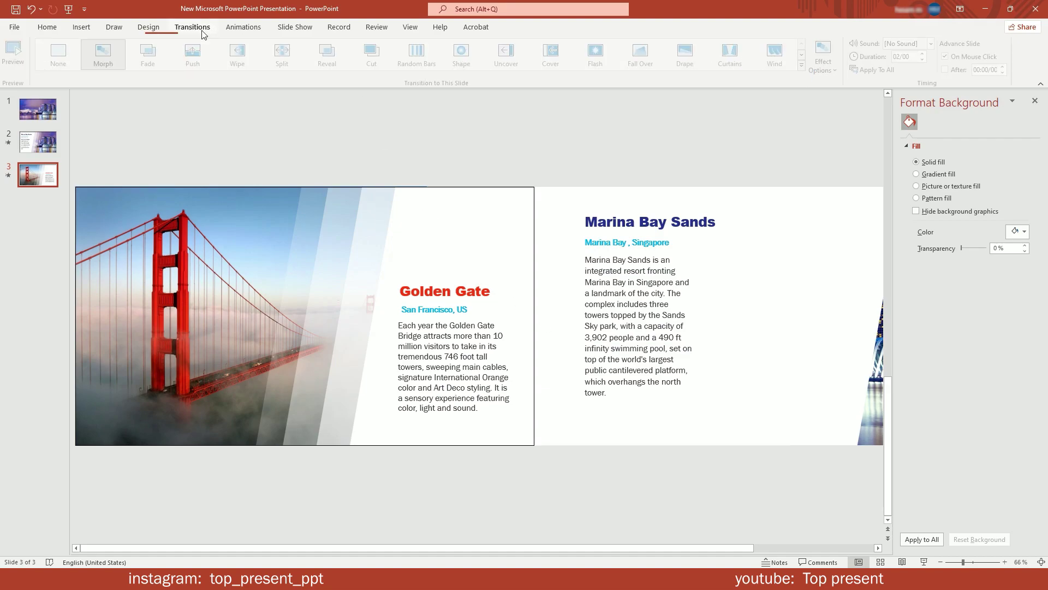
Step: Preview the Morph, then set the Marina Bay title, subtitle and body text fill to 100% transparency
click(108, 59)
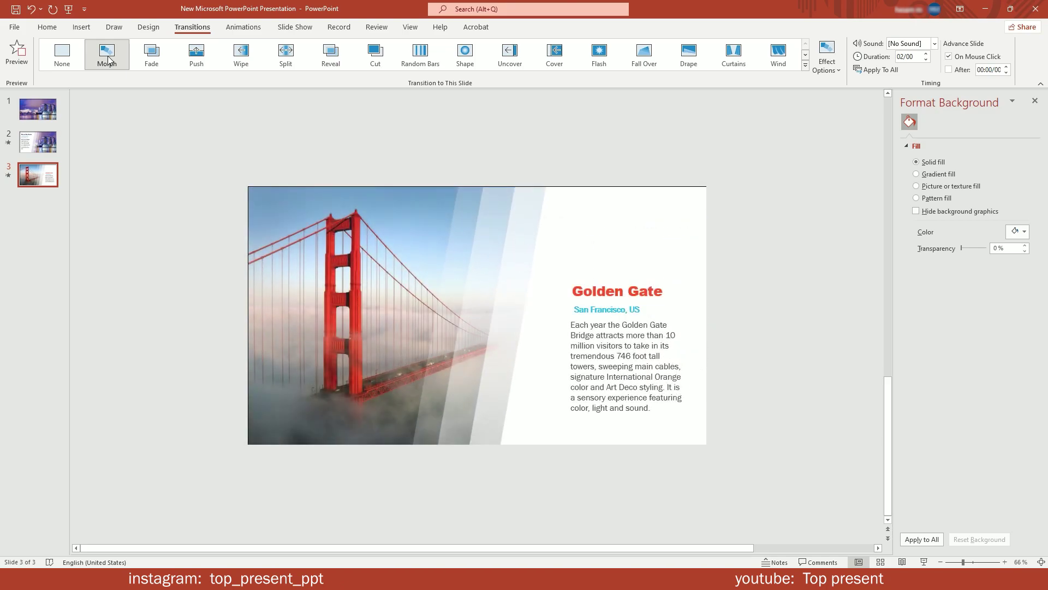
click(108, 58)
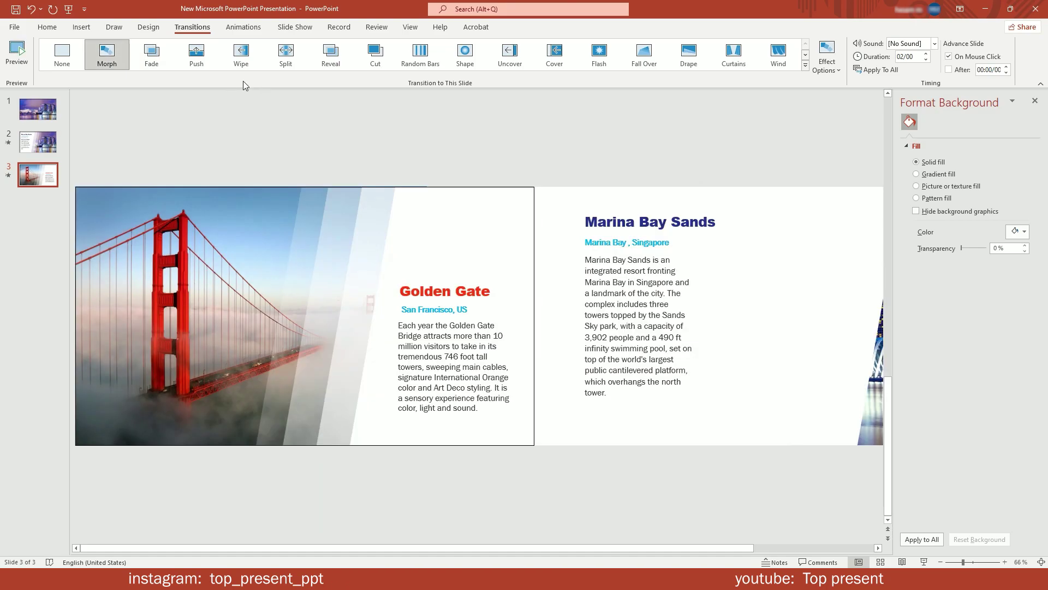
click(608, 293)
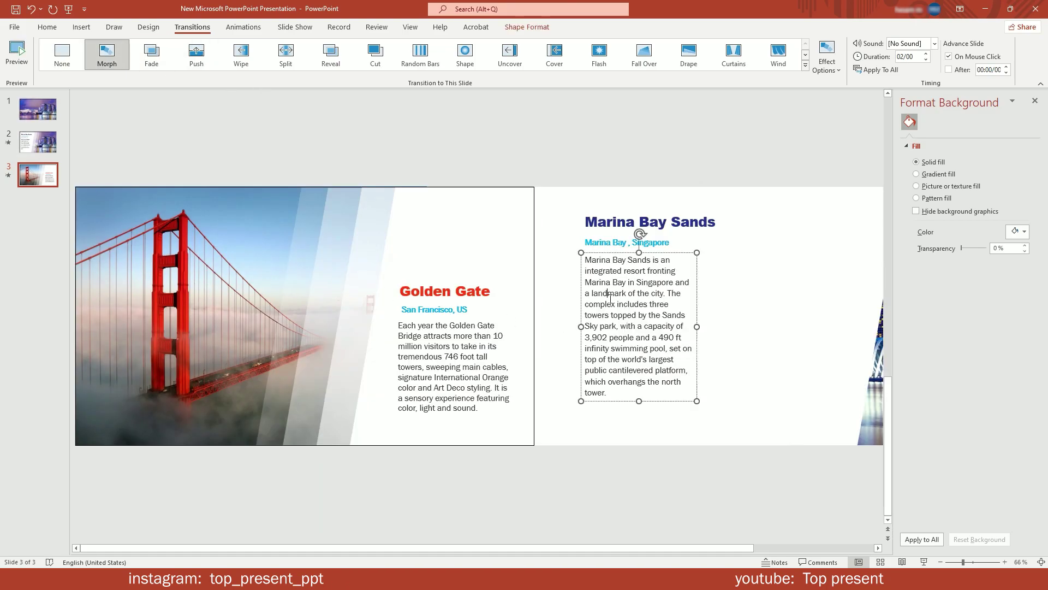
shift+click(611, 242)
shift+click(595, 226)
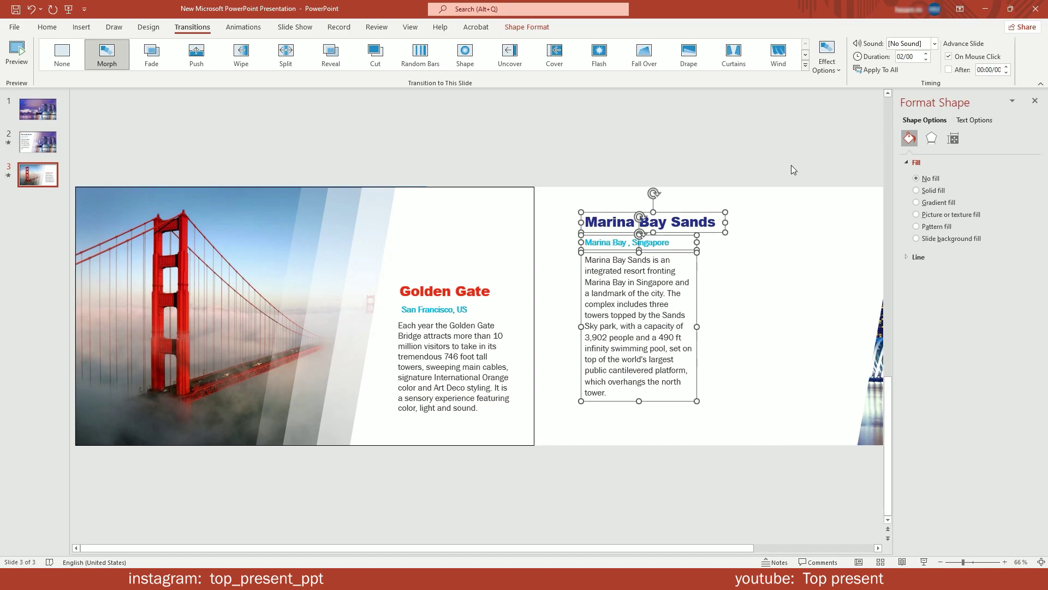
click(972, 120)
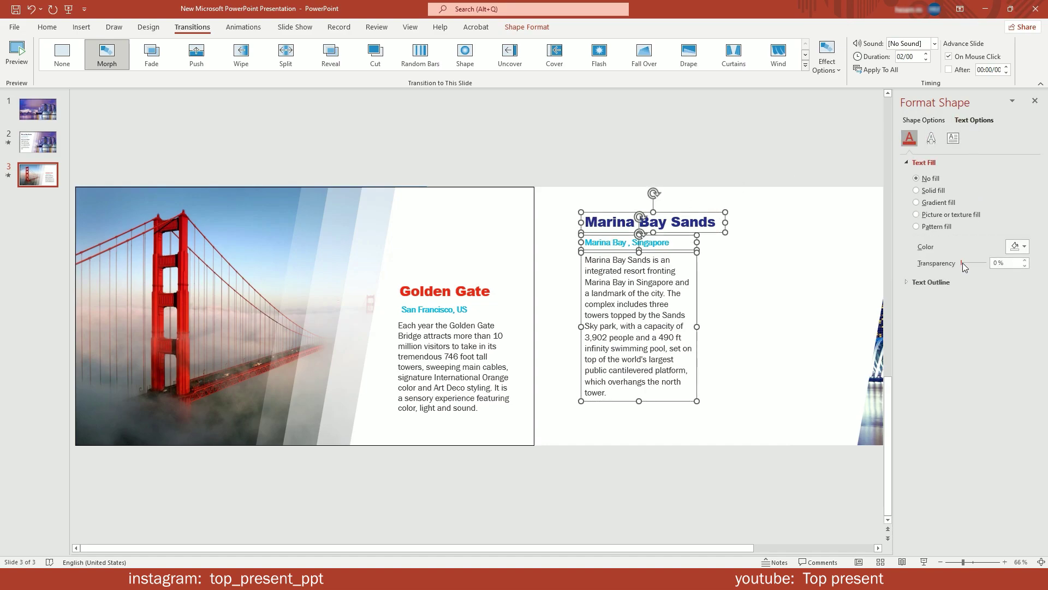
drag(962, 263, 1000, 267)
click(592, 151)
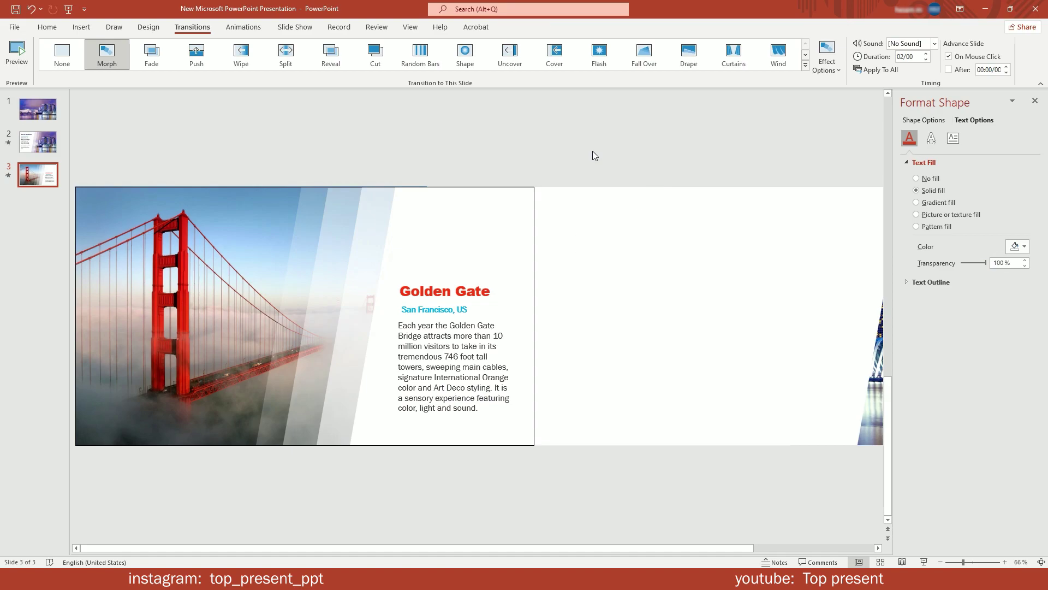
Step: Paste the bridge photo onto slide 2 at the left edge and send it to the back
click(163, 289)
click(34, 145)
key(ctrl+v)
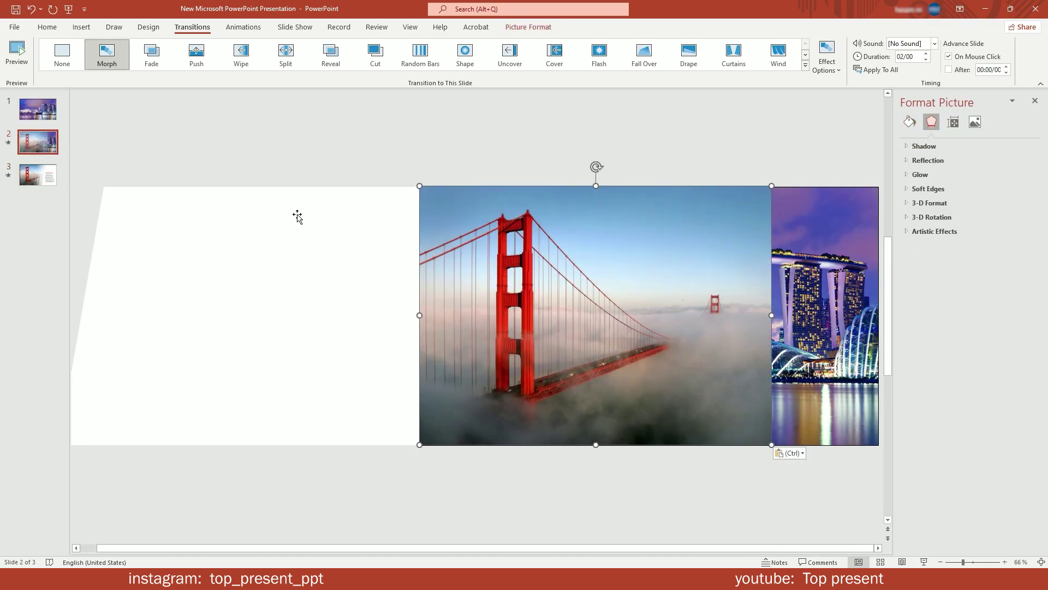
drag(739, 269, 267, 269)
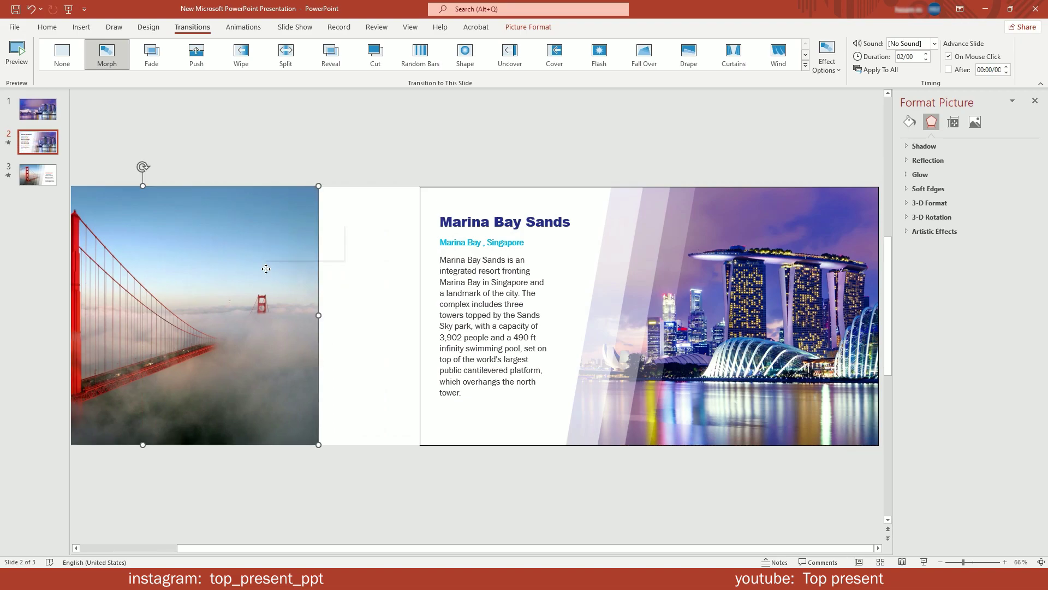
right_click(267, 269)
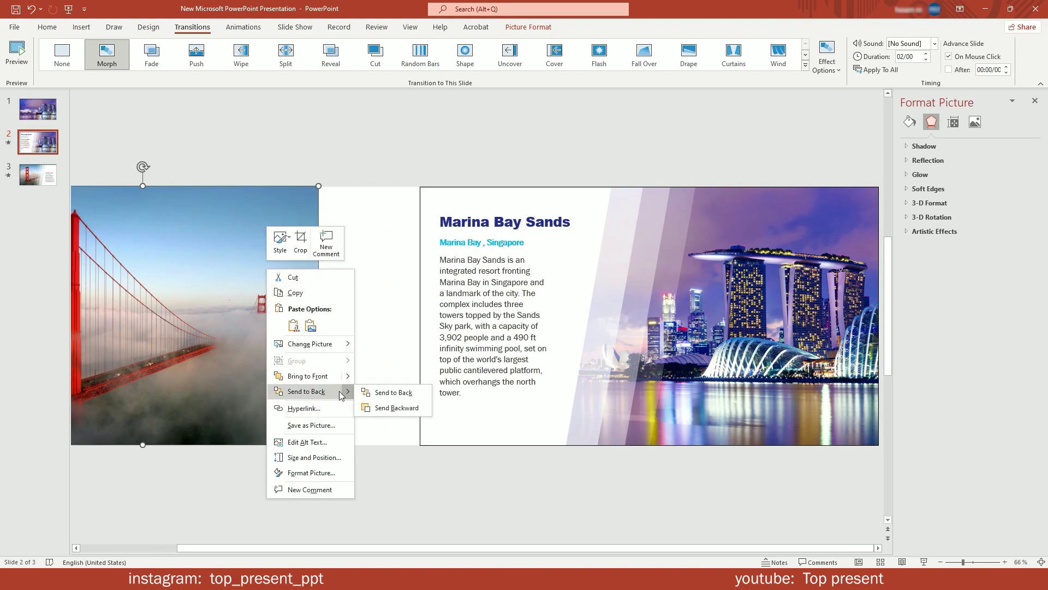
click(321, 392)
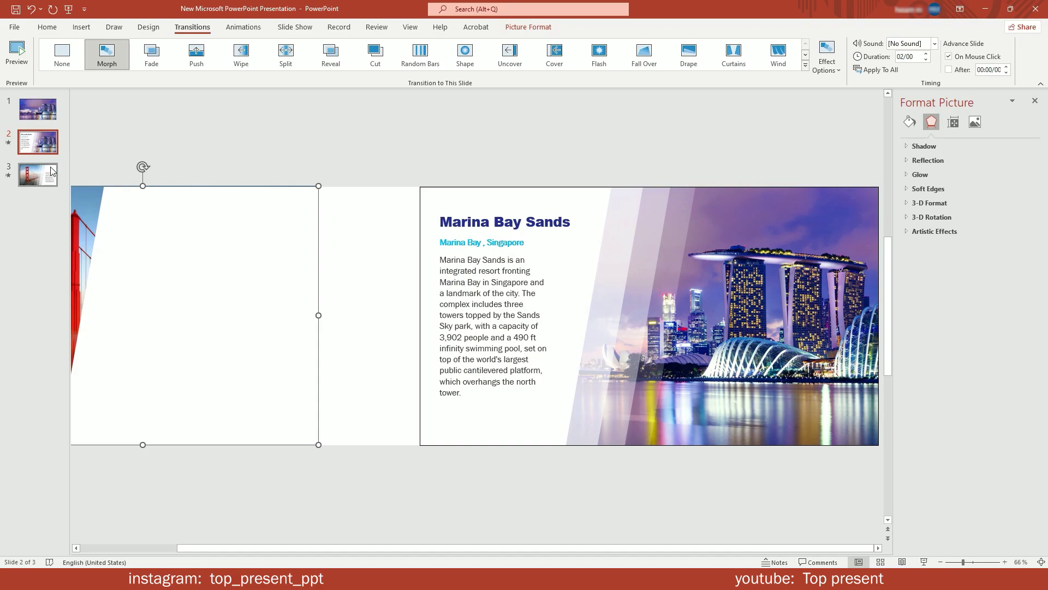
click(51, 170)
Step: Copy the Golden Gate title, subtitle and body onto slide 2, placing them in the white left area
click(461, 291)
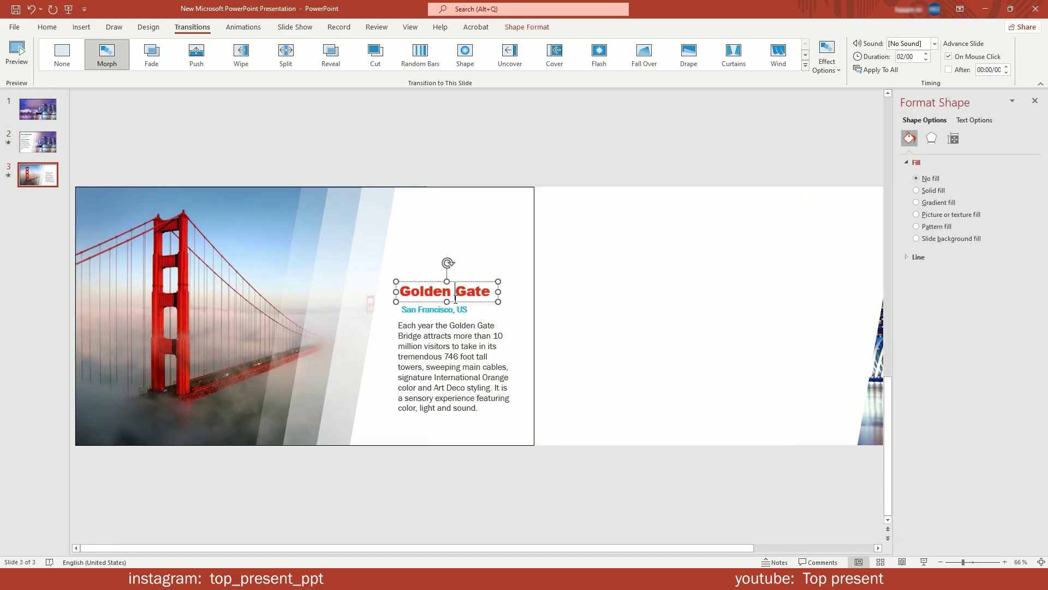
shift+click(443, 309)
shift+click(447, 346)
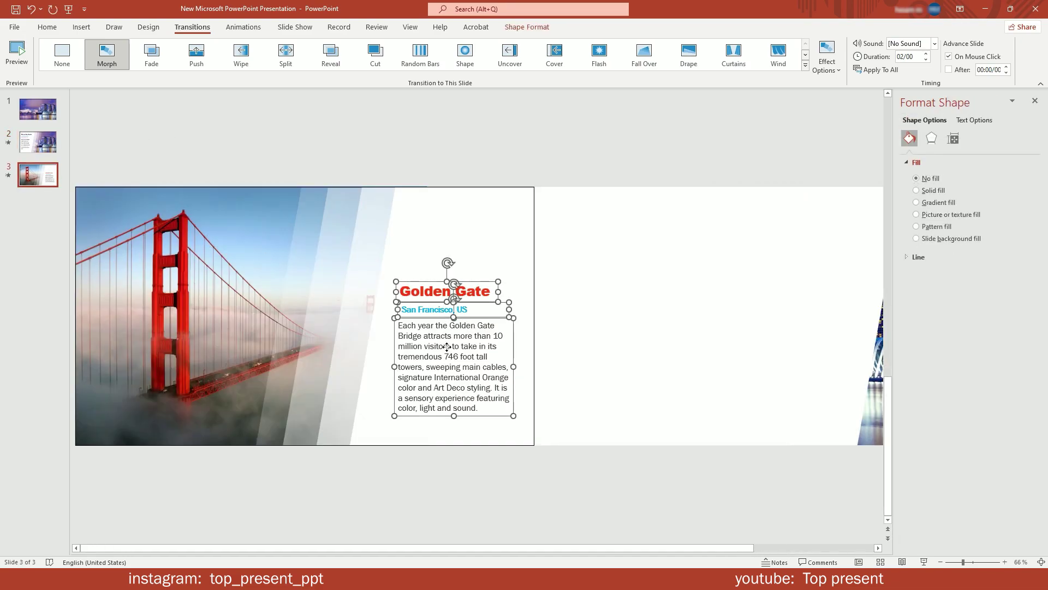
click(38, 142)
key(ctrl+v)
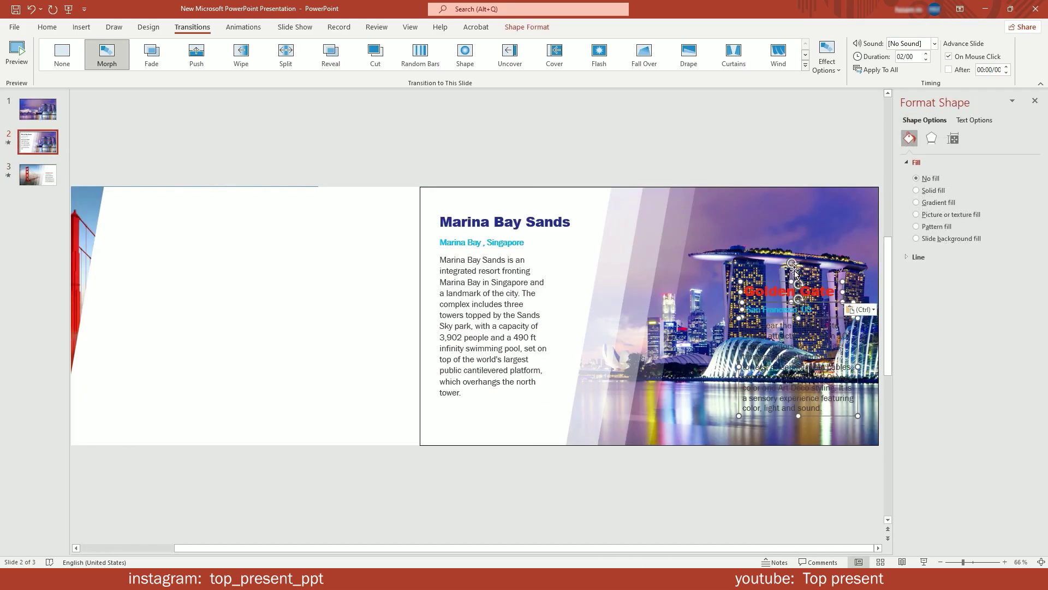
drag(834, 300, 347, 312)
Step: Make the pasted texts 100% transparent and apply Morph to the Golden Gate slide
click(968, 117)
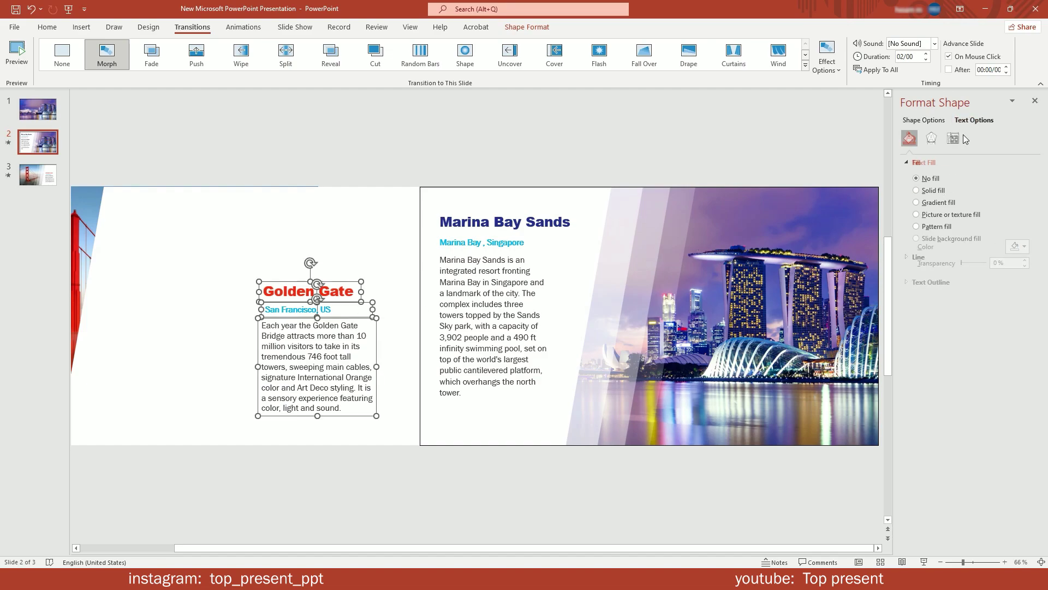
drag(964, 262, 1009, 264)
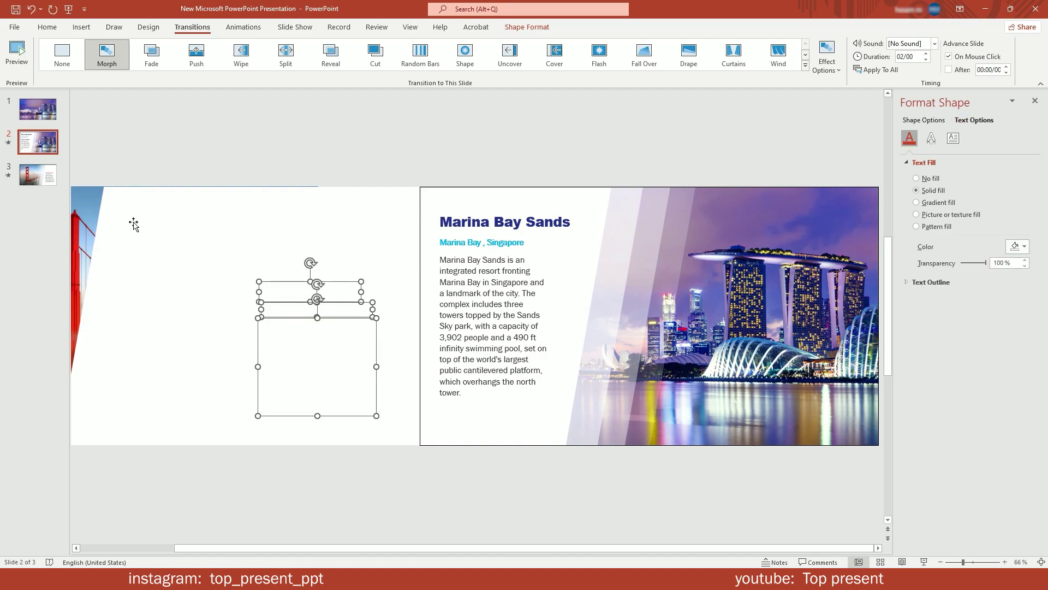
click(37, 174)
click(115, 59)
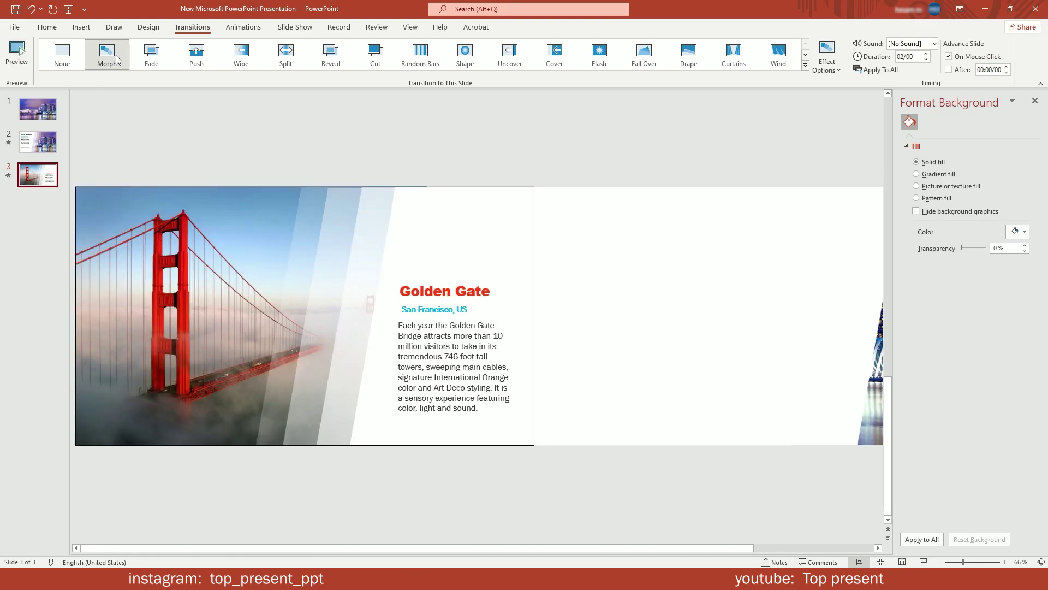
Step: Delete the translucent overlay on the Golden Gate slide, then on the Marina Bay Sands slide
click(226, 187)
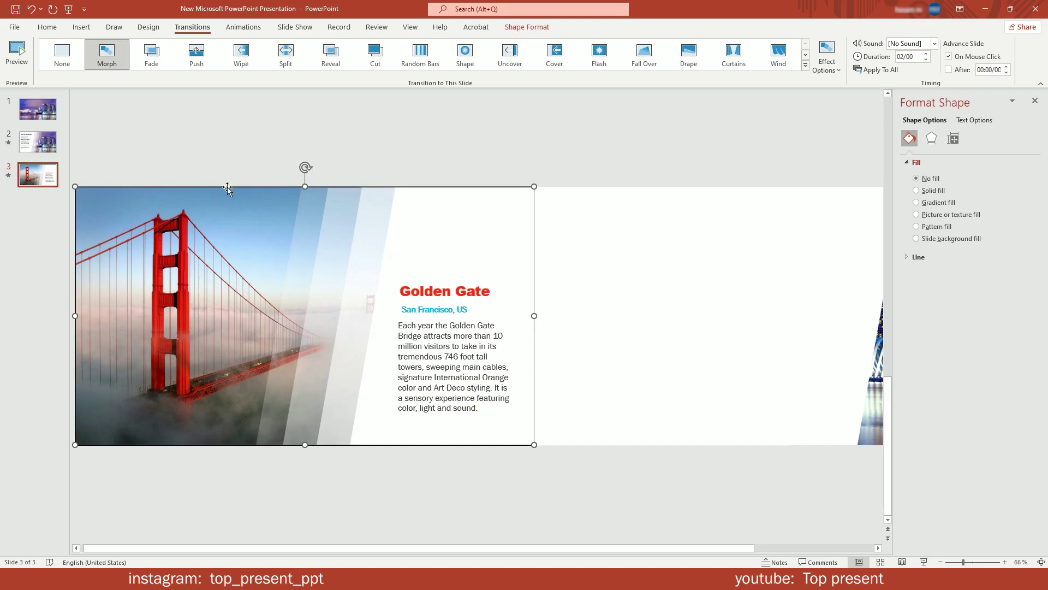
key(Delete)
click(38, 142)
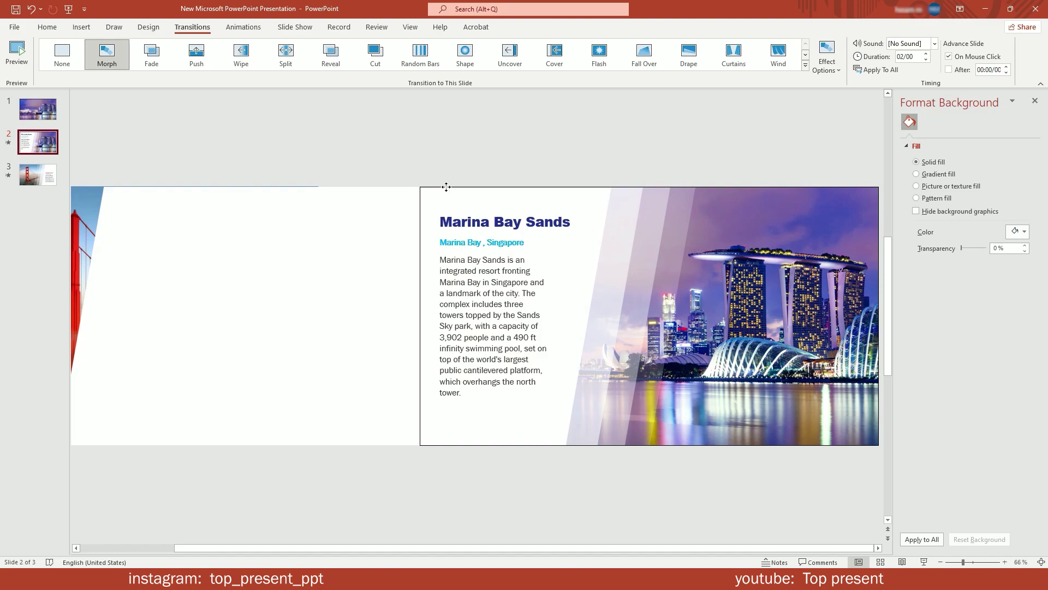
click(446, 188)
key(Delete)
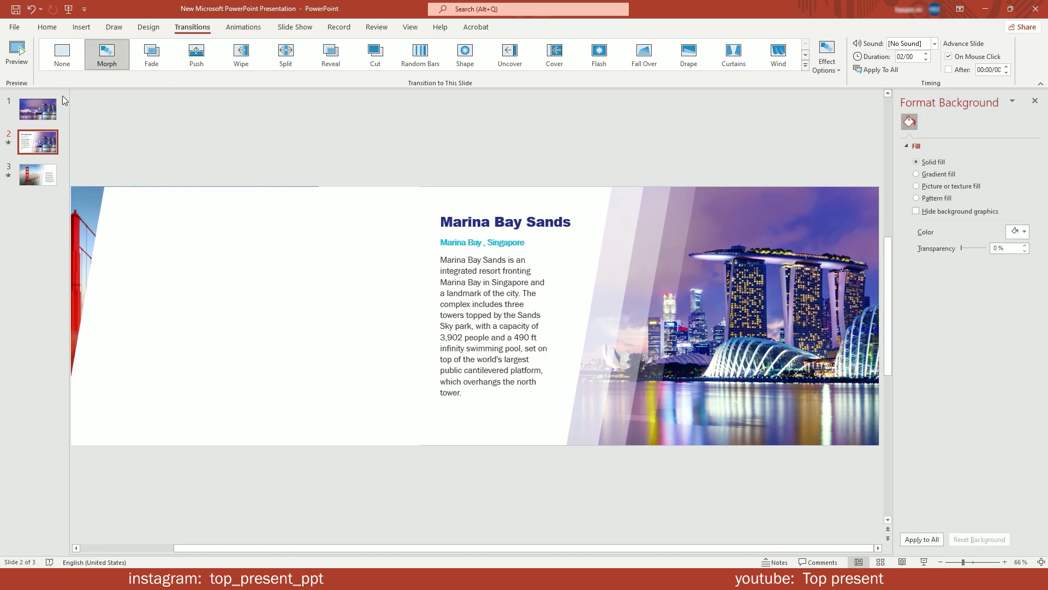
key(ctrl+z)
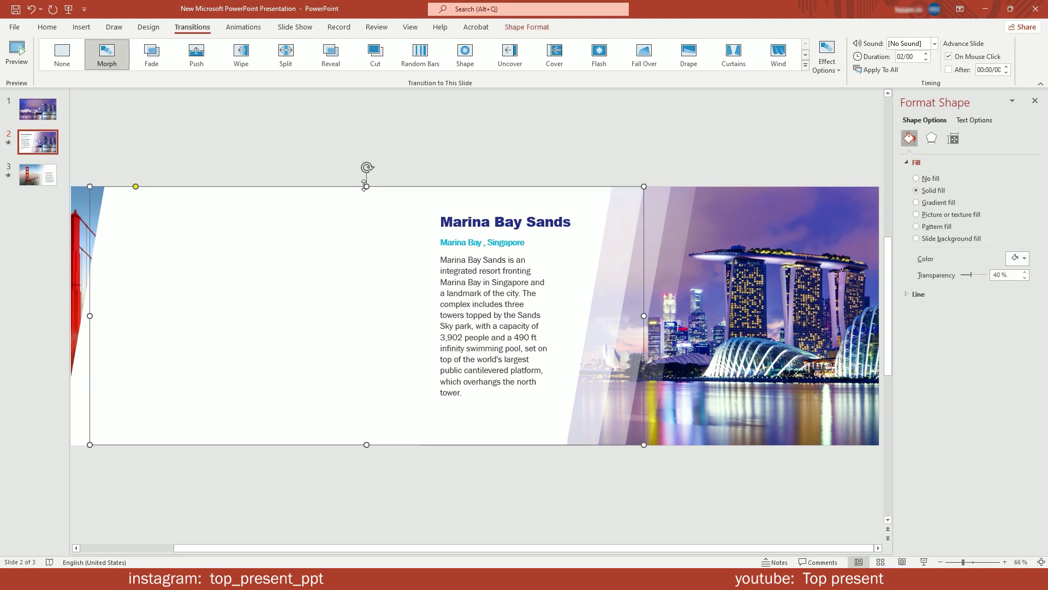
key(Delete)
key(ctrl+z)
key(Delete)
Step: Compare the Golden Gate slide with and without its overlay, finally leaving it deleted
click(50, 168)
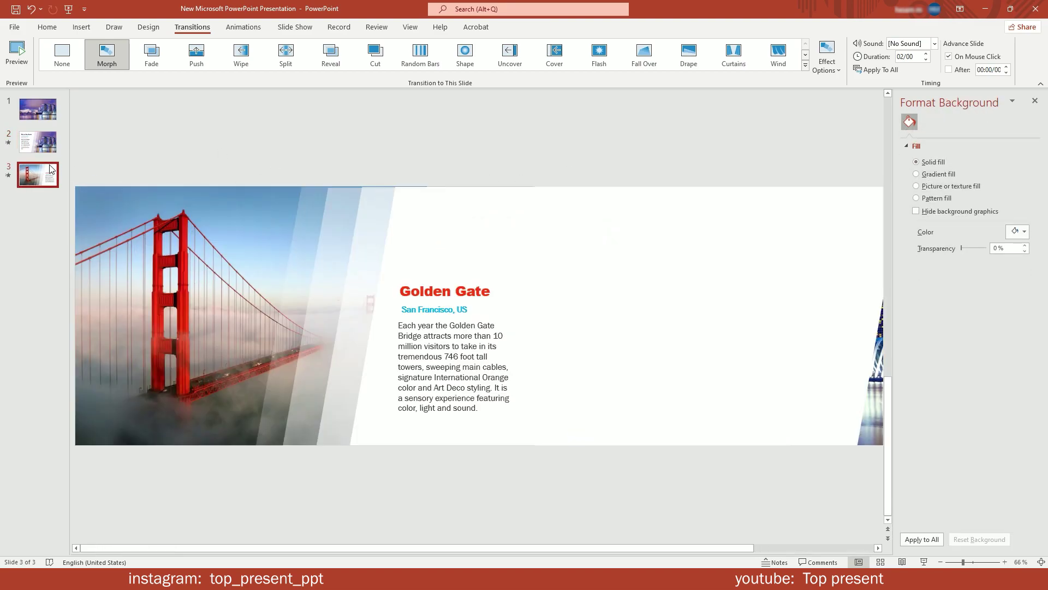
key(ctrl+z)
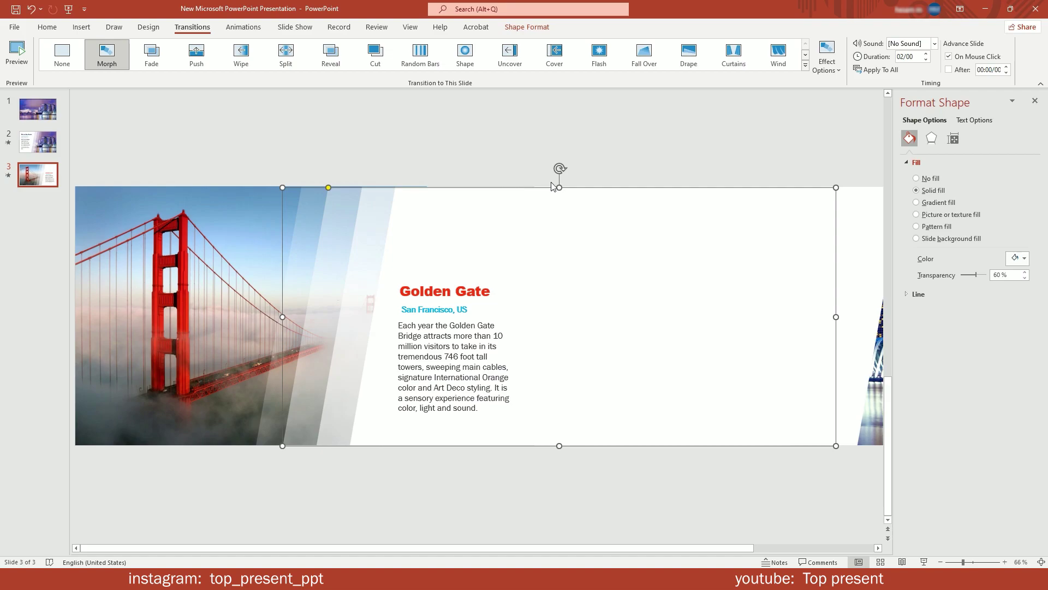
key(Delete)
key(ctrl+z)
key(Delete)
key(ctrl+z)
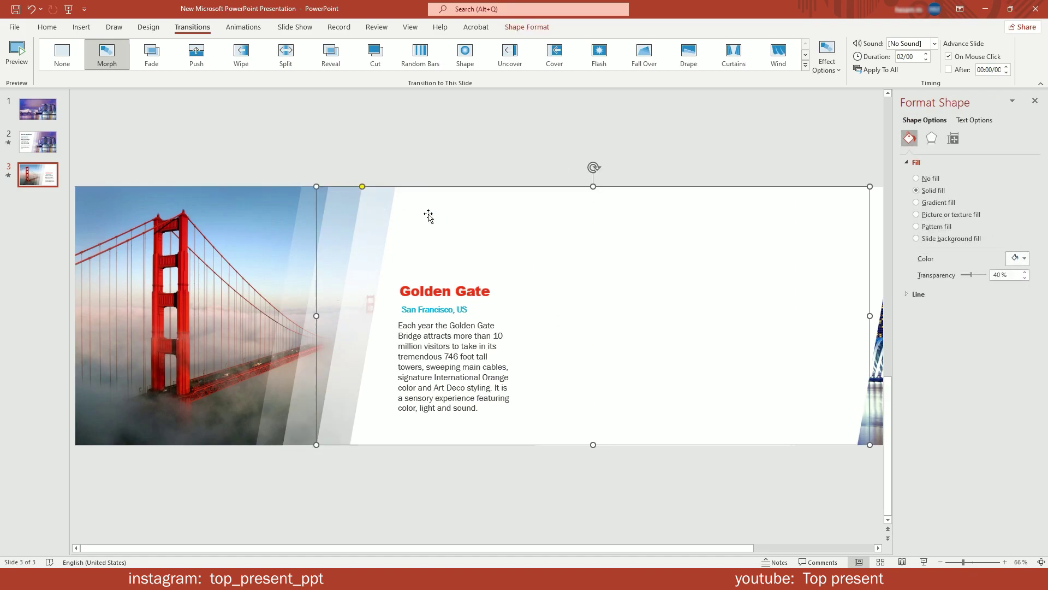
key(Delete)
key(ctrl+z)
key(Delete)
key(ctrl+z)
key(Delete)
key(ctrl+z)
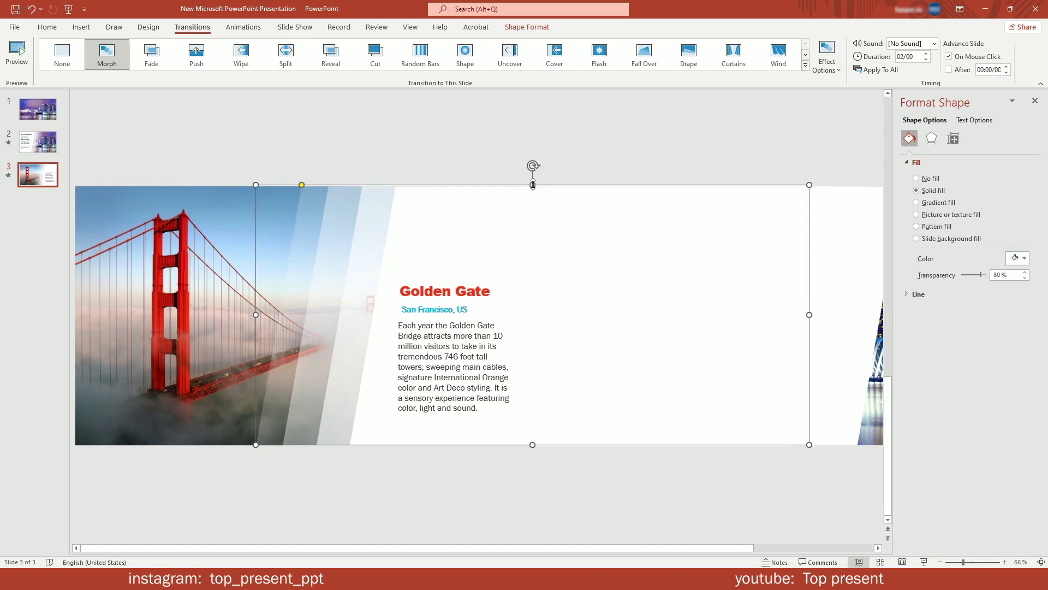
key(Delete)
key(ctrl+z)
key(Delete)
key(ctrl+z)
key(Delete)
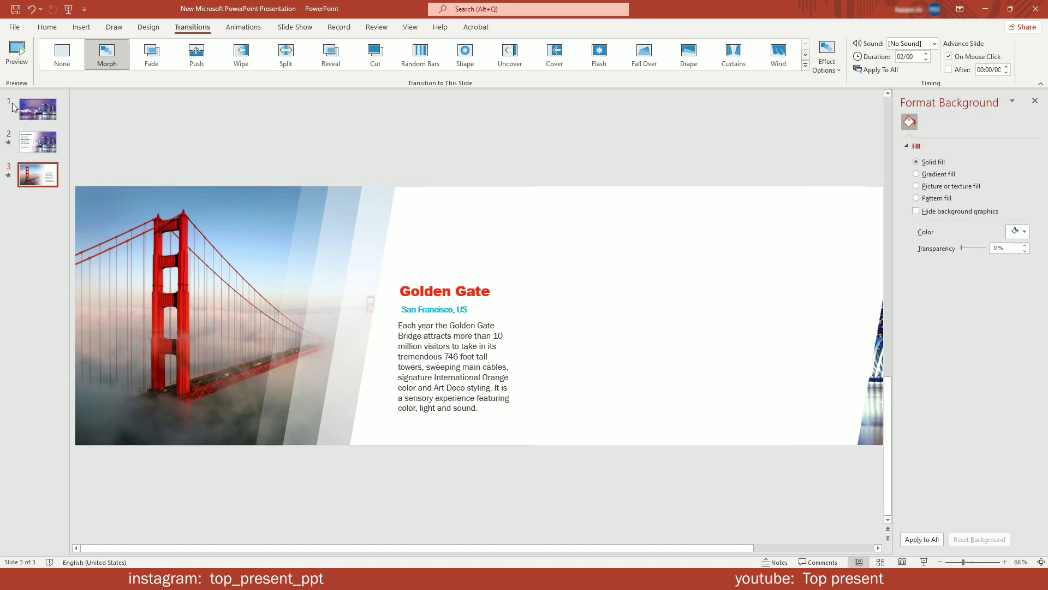
Step: Turn on Advance Slide After (00:00:00) for the Marina Bay Sands slide 1
click(40, 115)
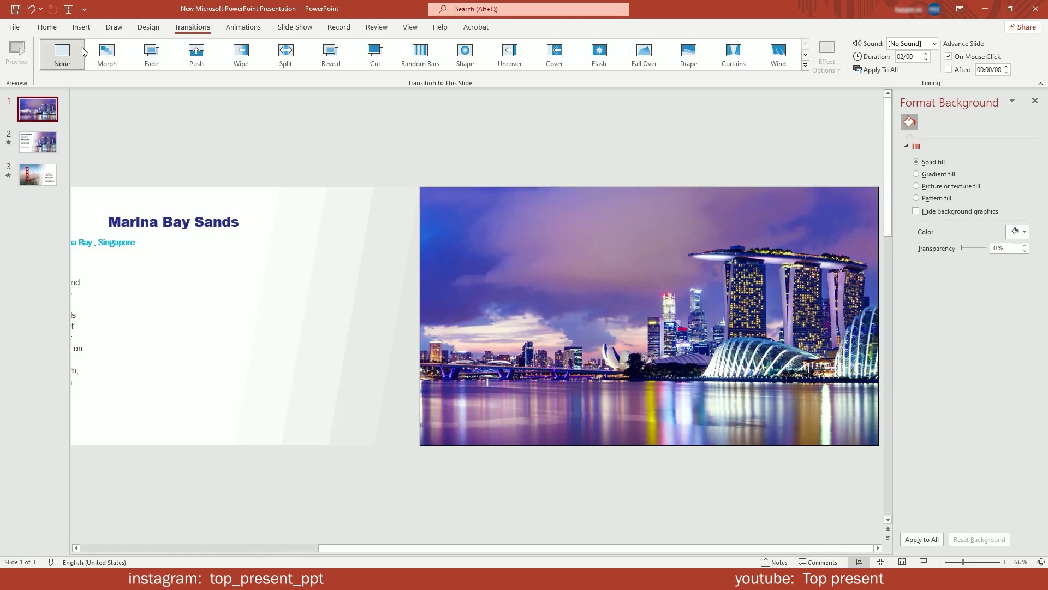
click(949, 70)
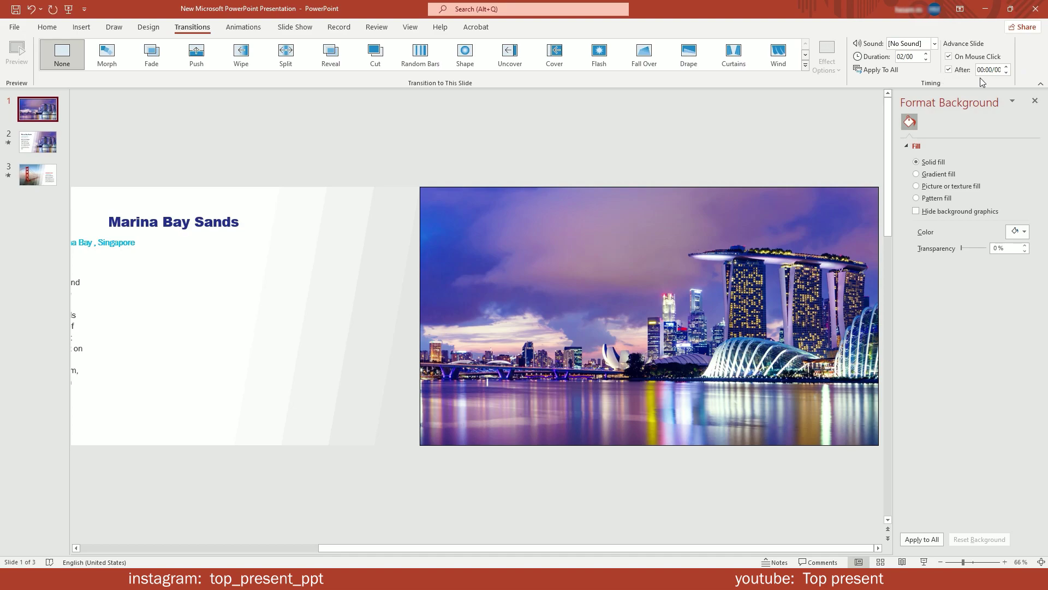